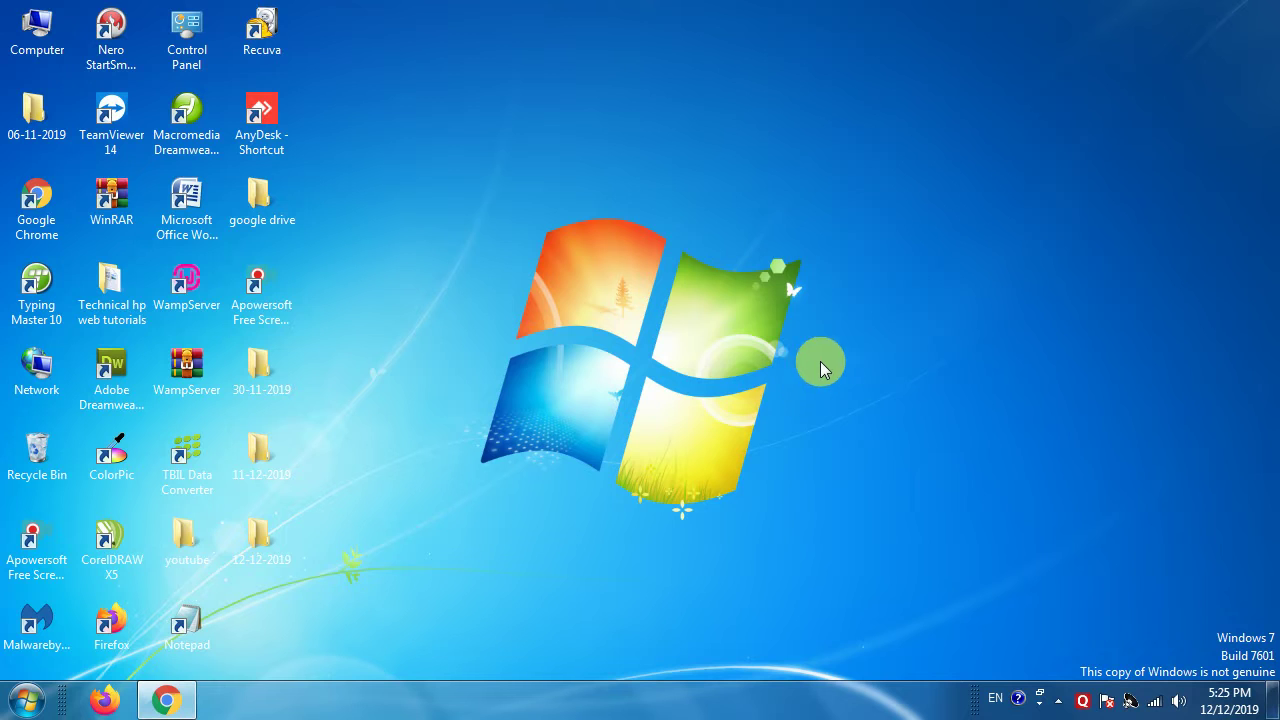
{"action": "right_click", "coordinate": [639, 100]}
{"action": "left_click", "coordinate": [732, 160]}
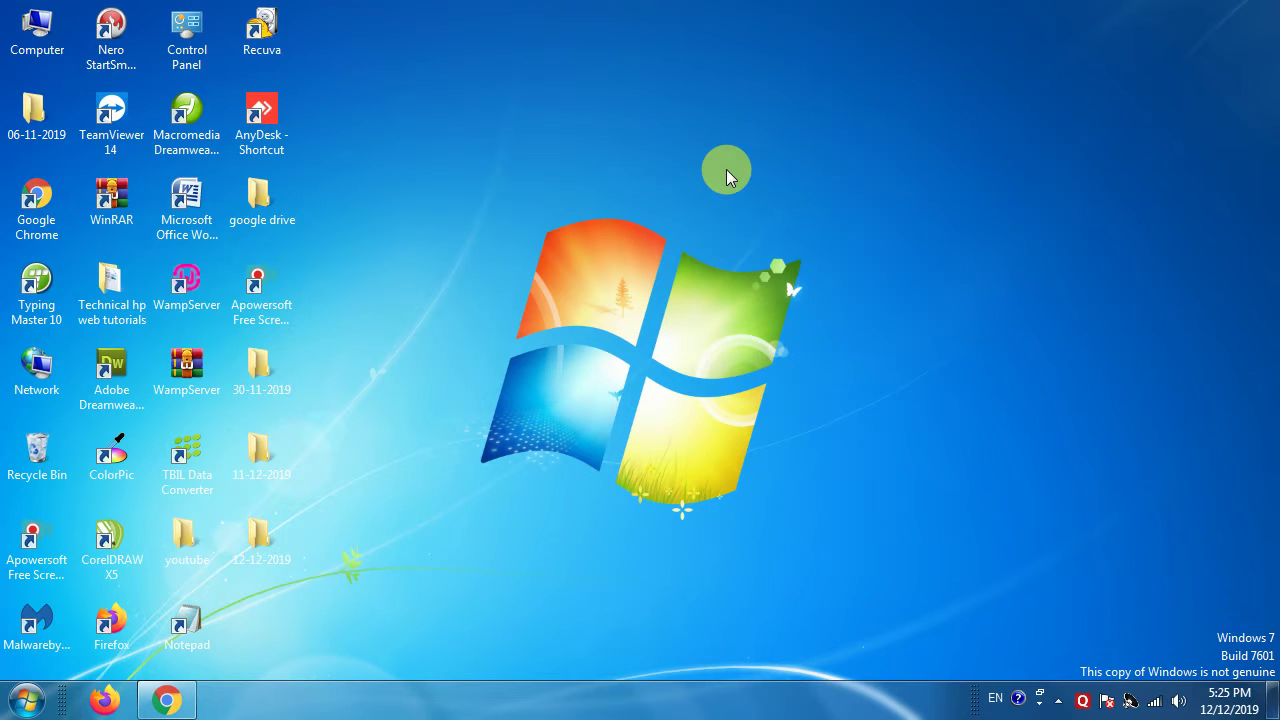
{"action": "right_click", "coordinate": [611, 98]}
{"action": "left_click", "coordinate": [686, 160]}
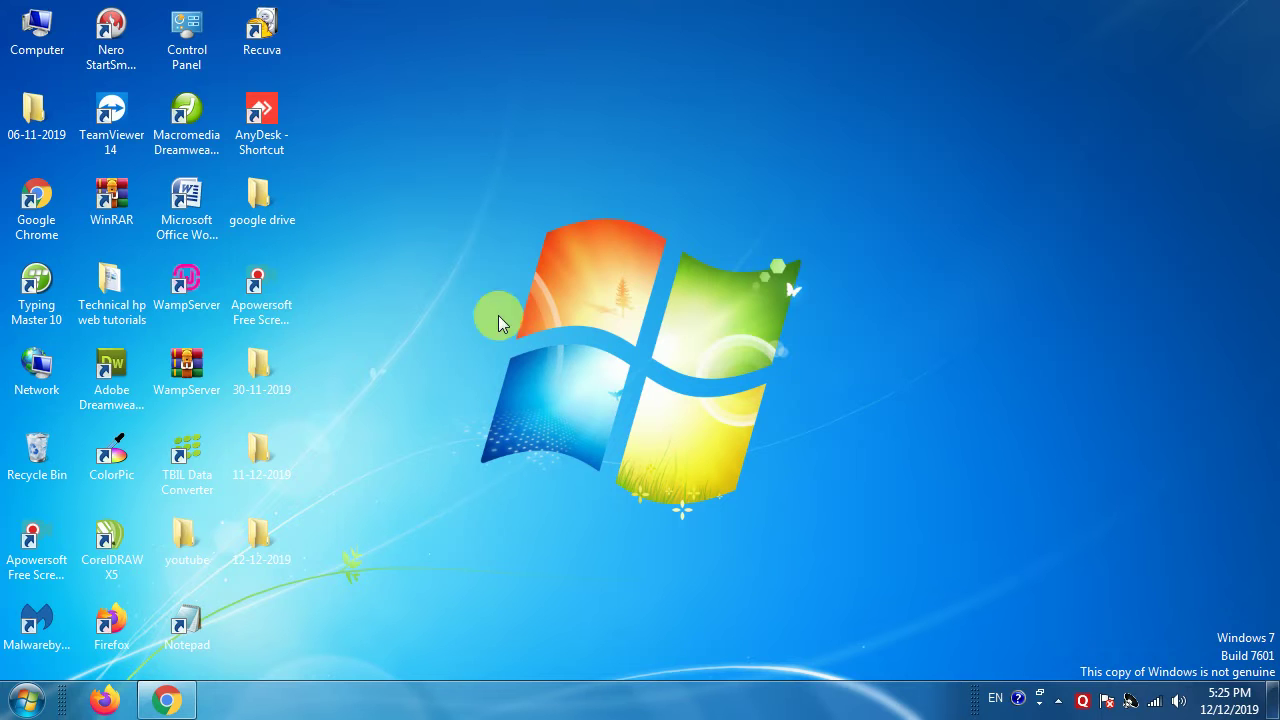
Open Chrome and search Google for "extreem copy".
{"action": "left_click", "coordinate": [163, 707]}
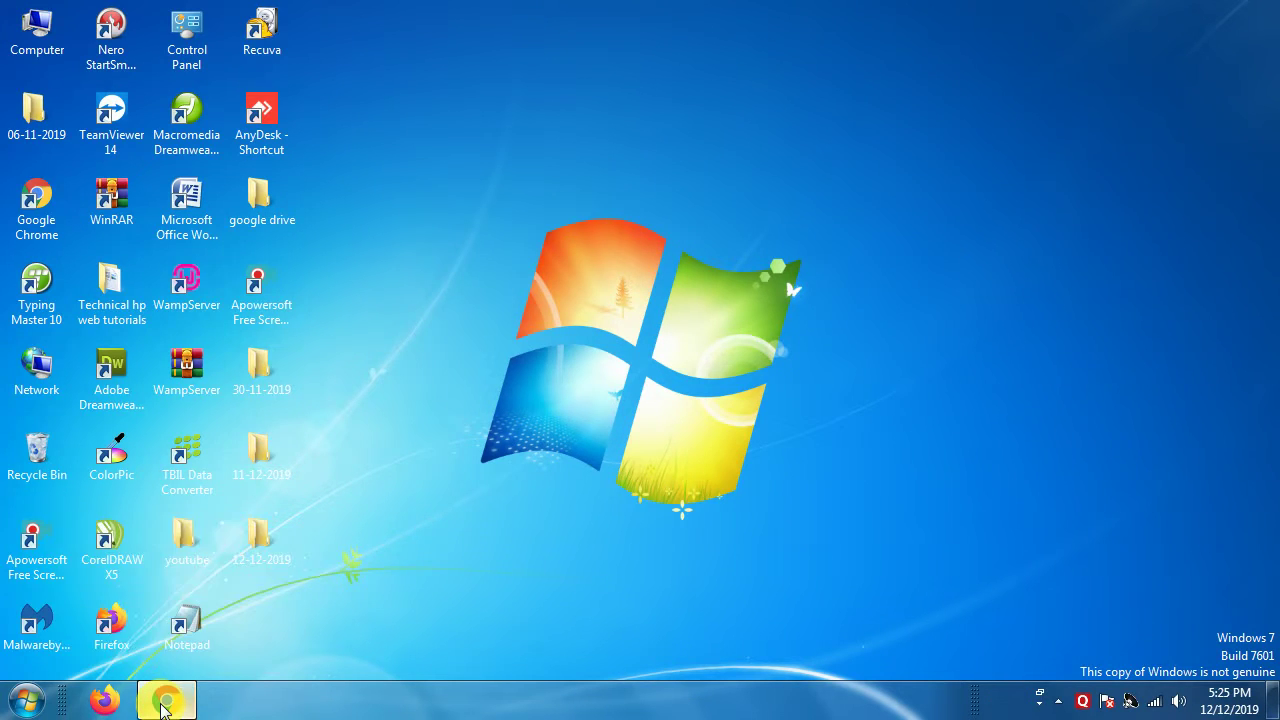
{"action": "left_click", "coordinate": [460, 403]}
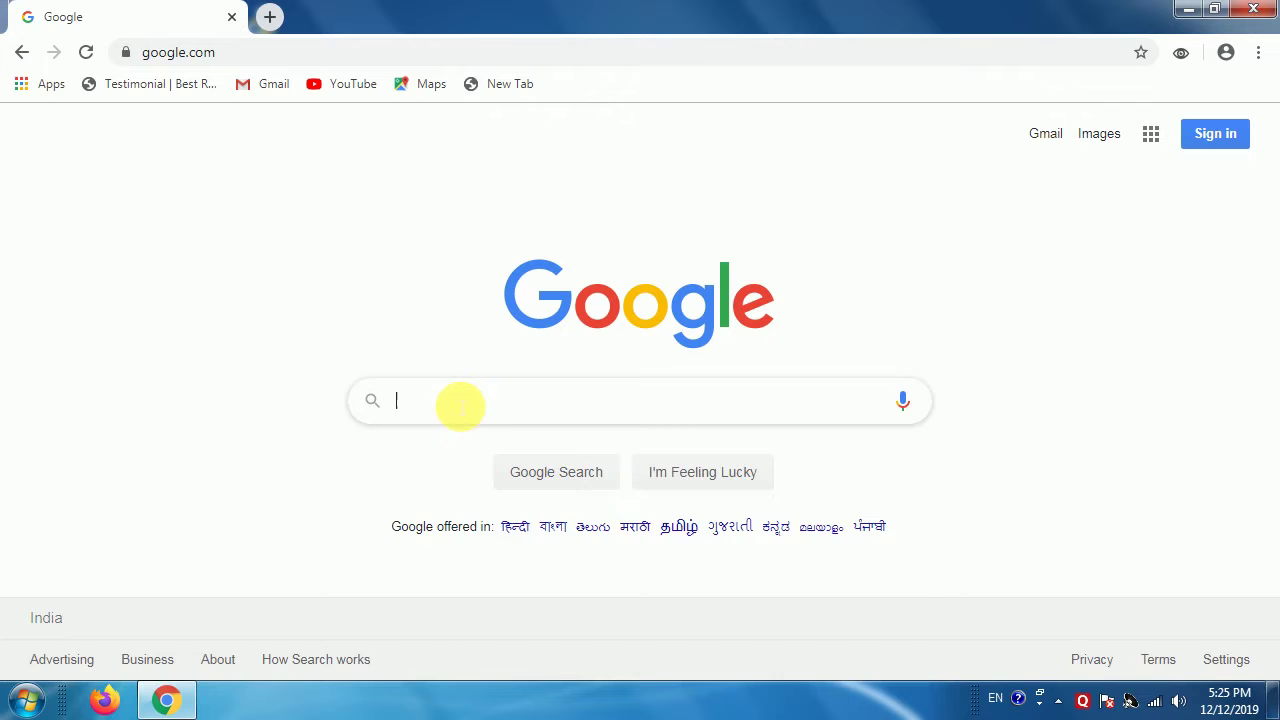
{"action": "type", "text": "exte"}
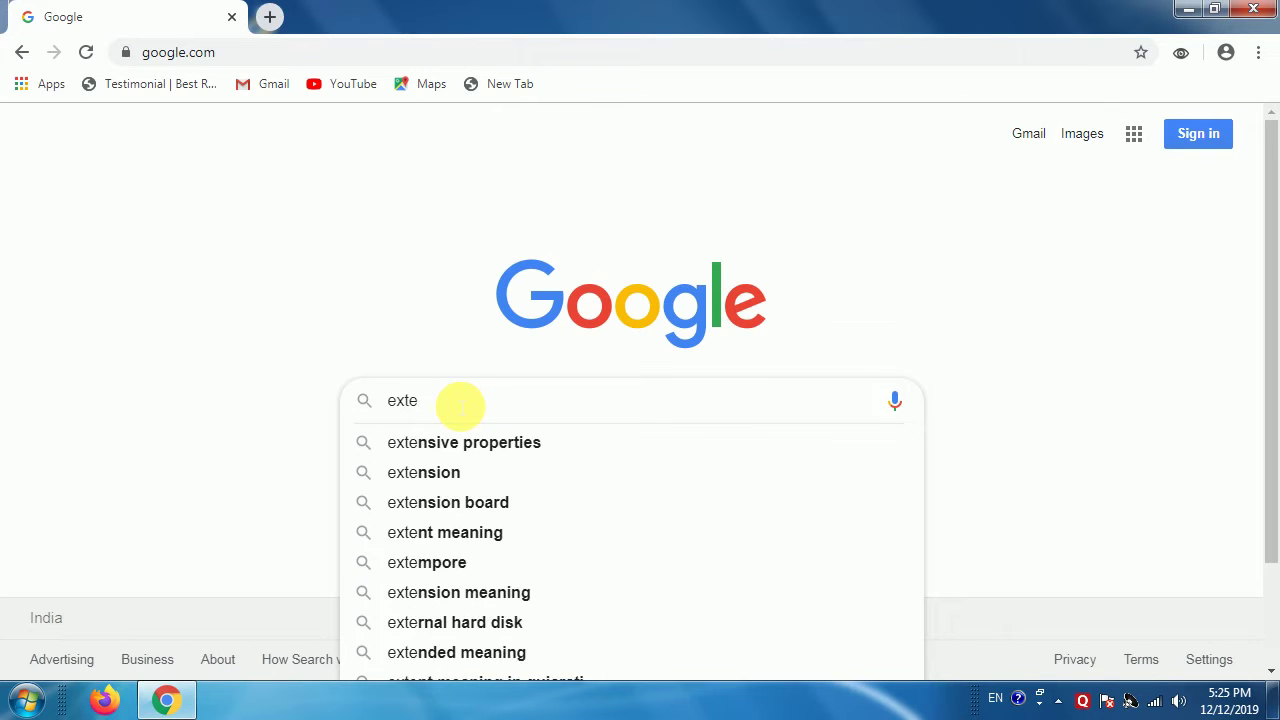
{"action": "key", "text": "BackSpace"}
{"action": "type", "text": "r"}
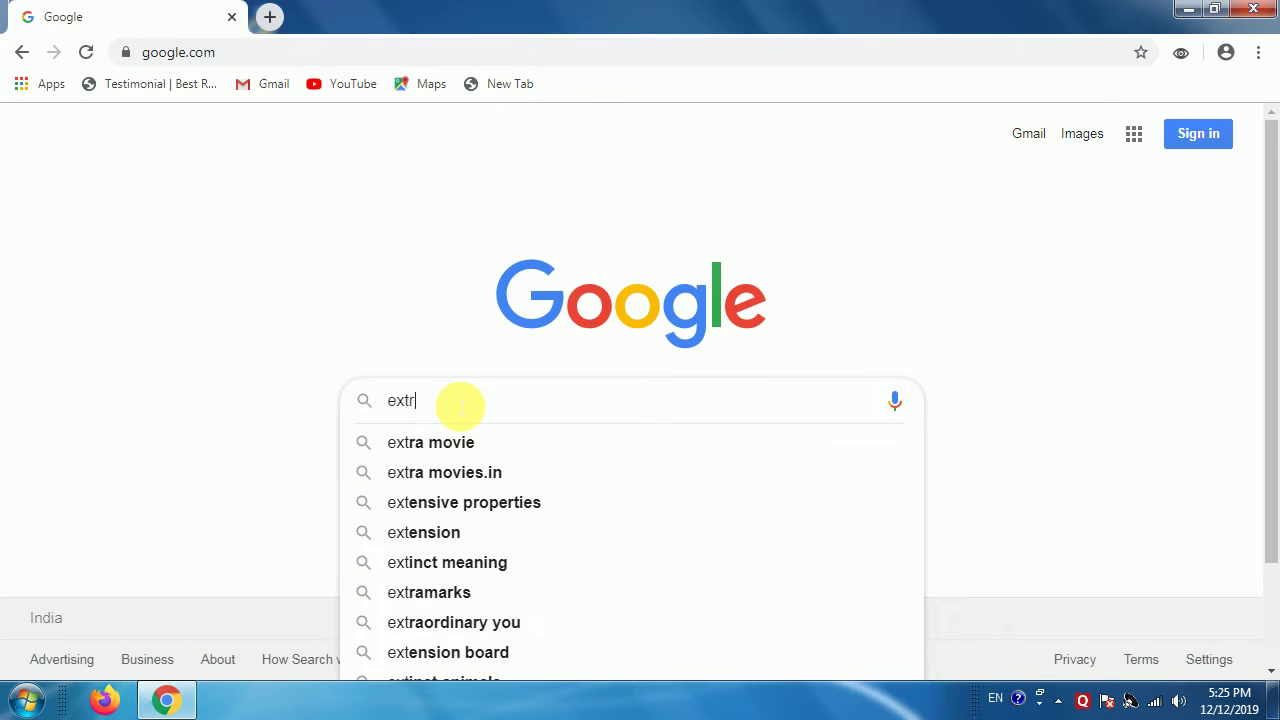
{"action": "type", "text": "eem copy"}
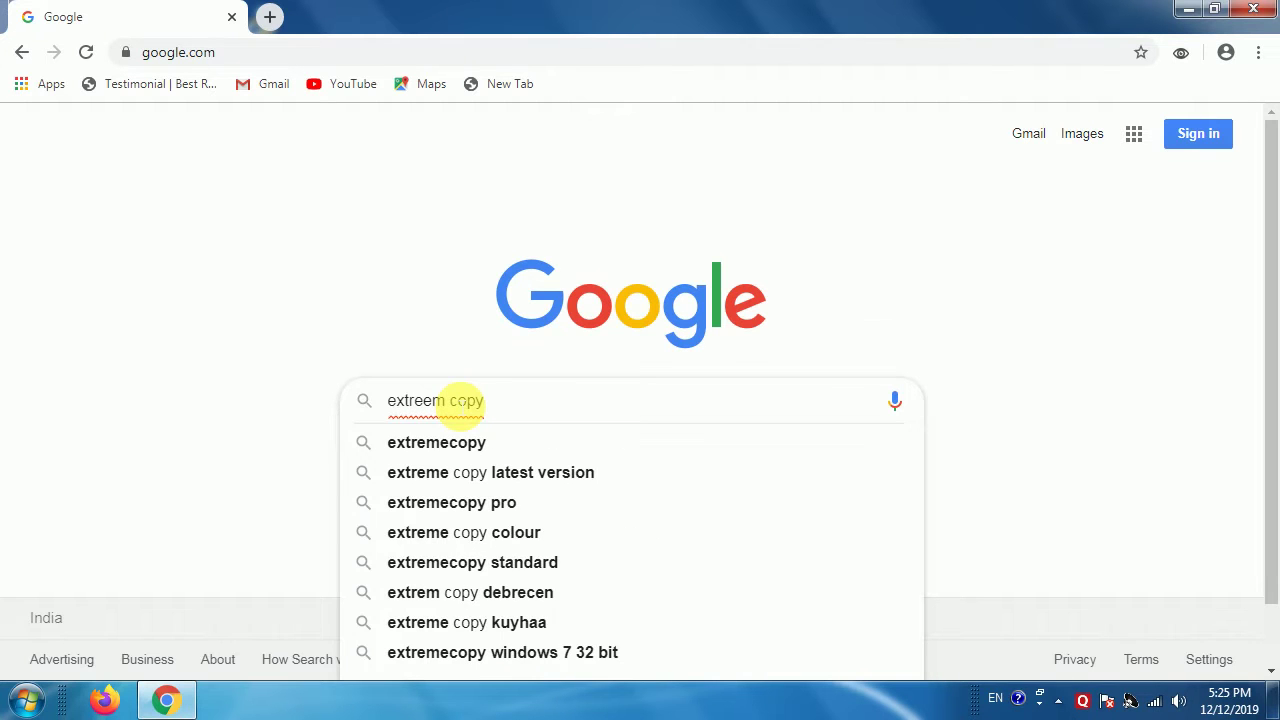
{"action": "key", "text": "Return"}
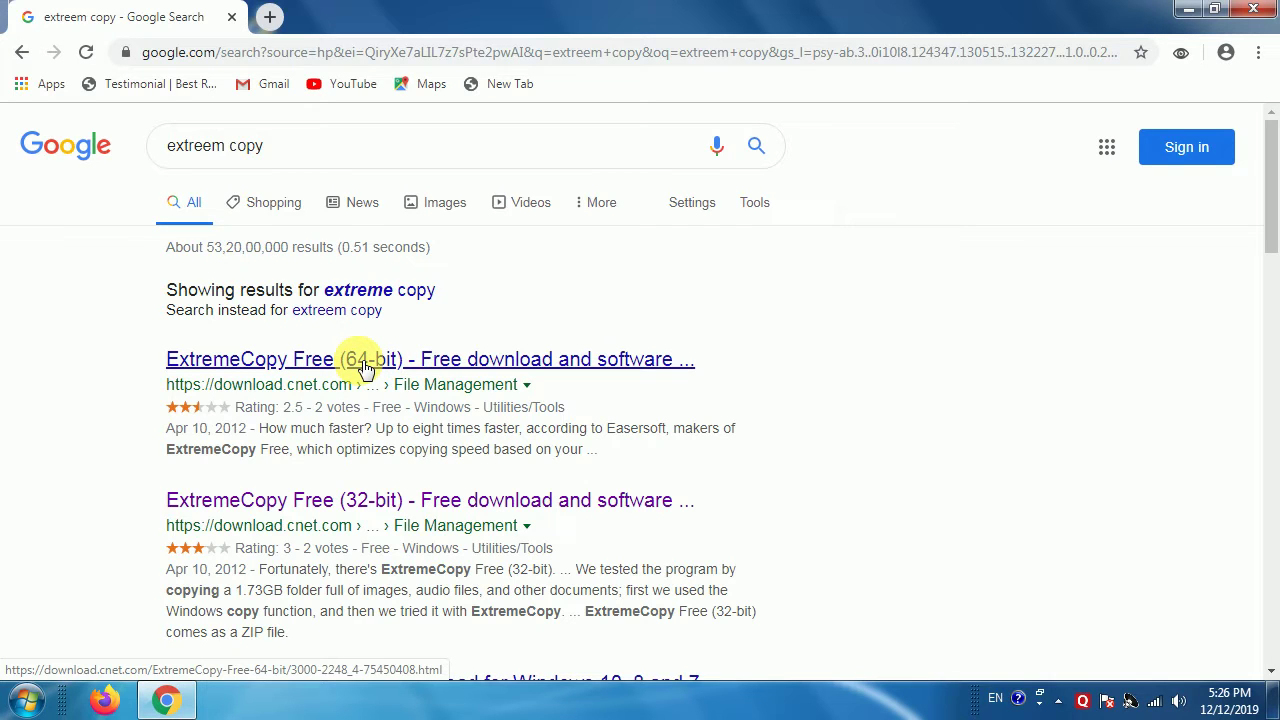
Minimize the browser window and refresh the desktop.
{"action": "left_click", "coordinate": [1190, 12]}
{"action": "right_click", "coordinate": [716, 72]}
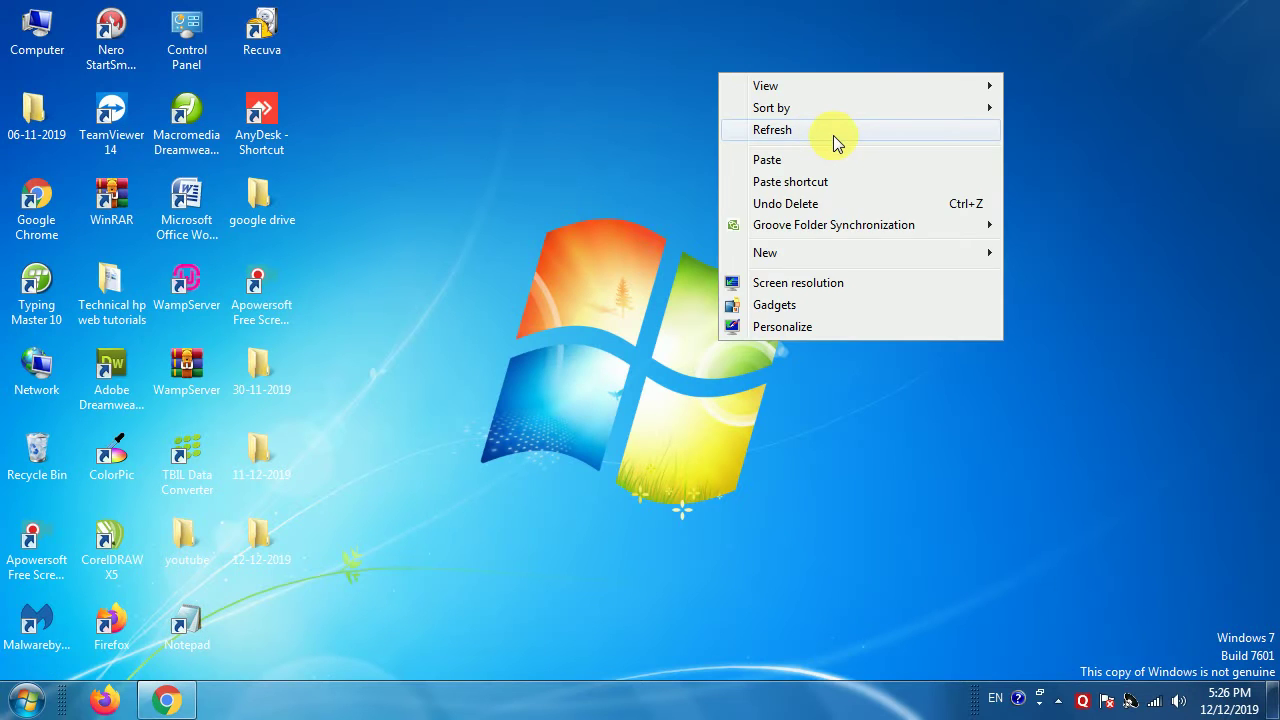
{"action": "left_click", "coordinate": [833, 135]}
{"action": "right_click", "coordinate": [687, 95]}
{"action": "left_click", "coordinate": [791, 149]}
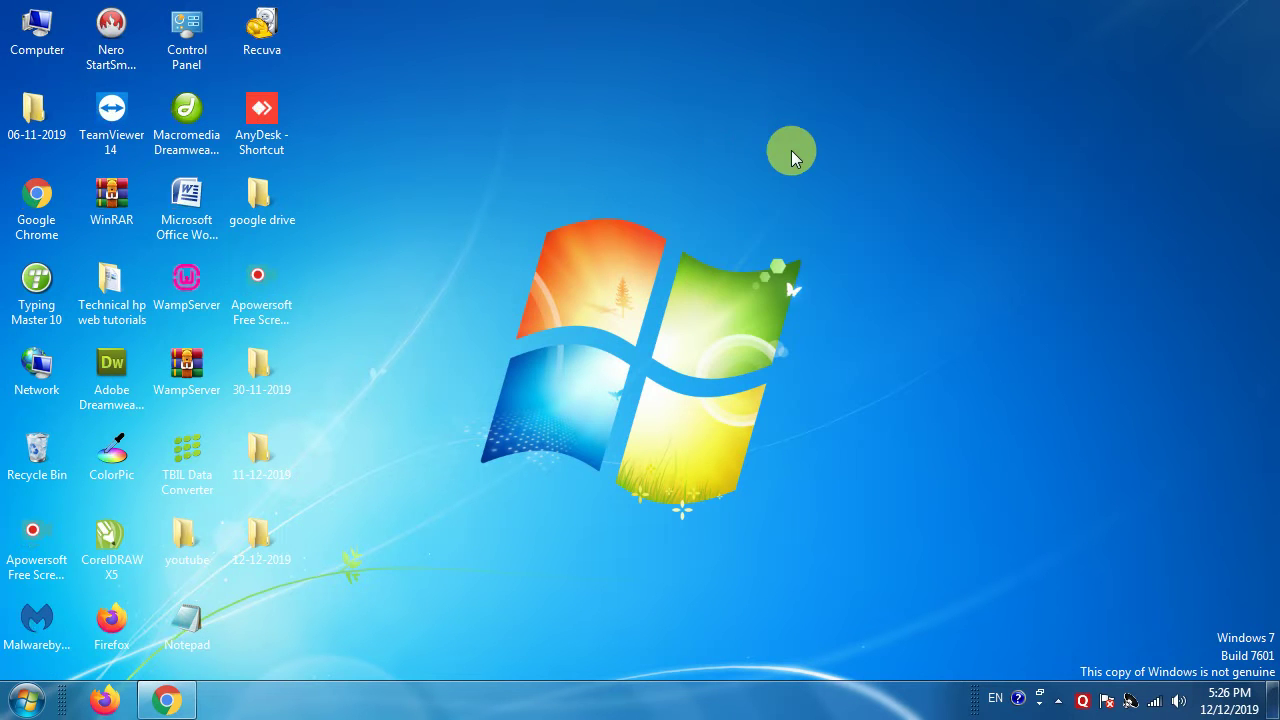
{"action": "right_click", "coordinate": [617, 77]}
{"action": "left_click", "coordinate": [714, 135]}
{"action": "right_click", "coordinate": [578, 87]}
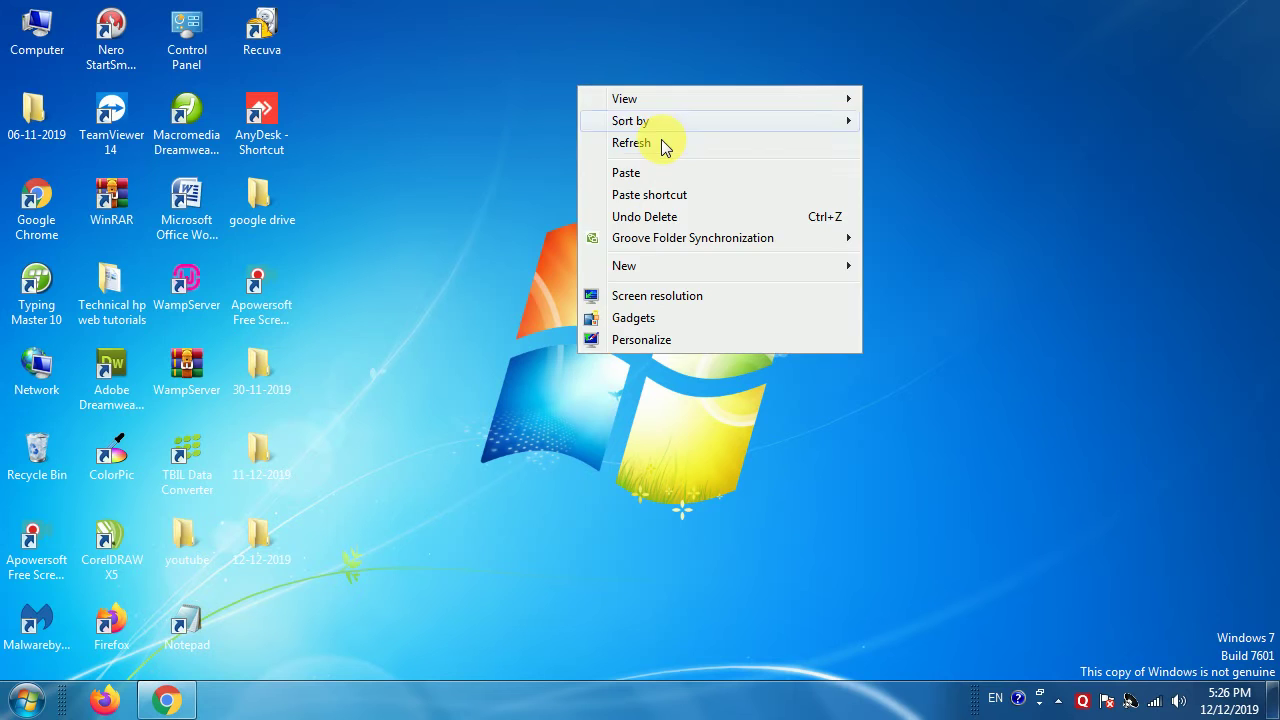
{"action": "left_click", "coordinate": [666, 146]}
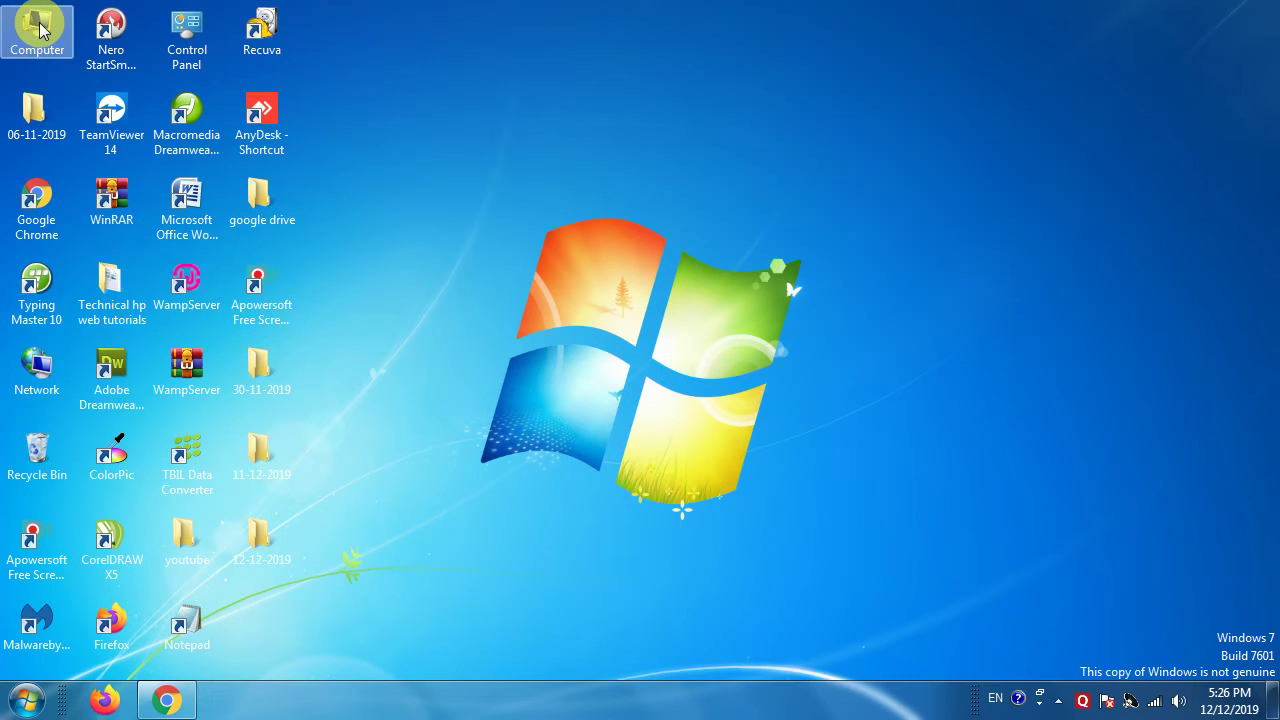
Open the properties of Computer to check whether the operating system is 32-bit or 64-bit, and minimize the window.
{"action": "right_click", "coordinate": [38, 26]}
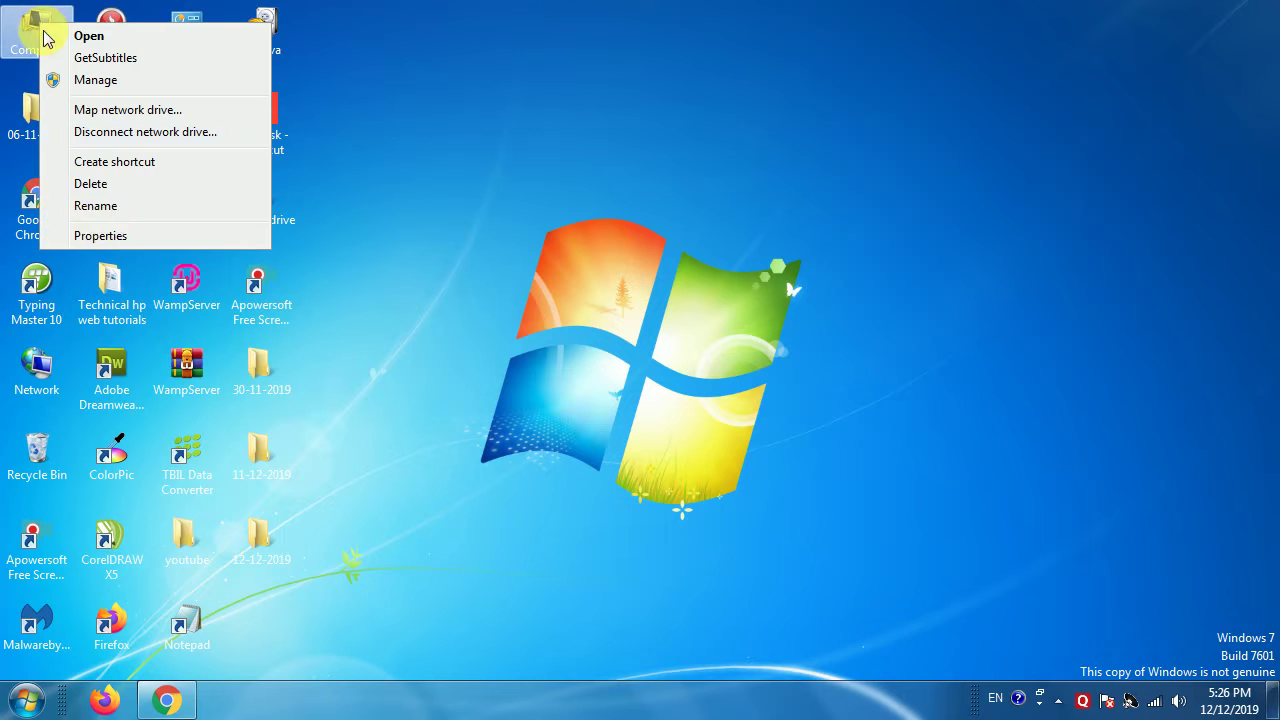
{"action": "left_click", "coordinate": [110, 240]}
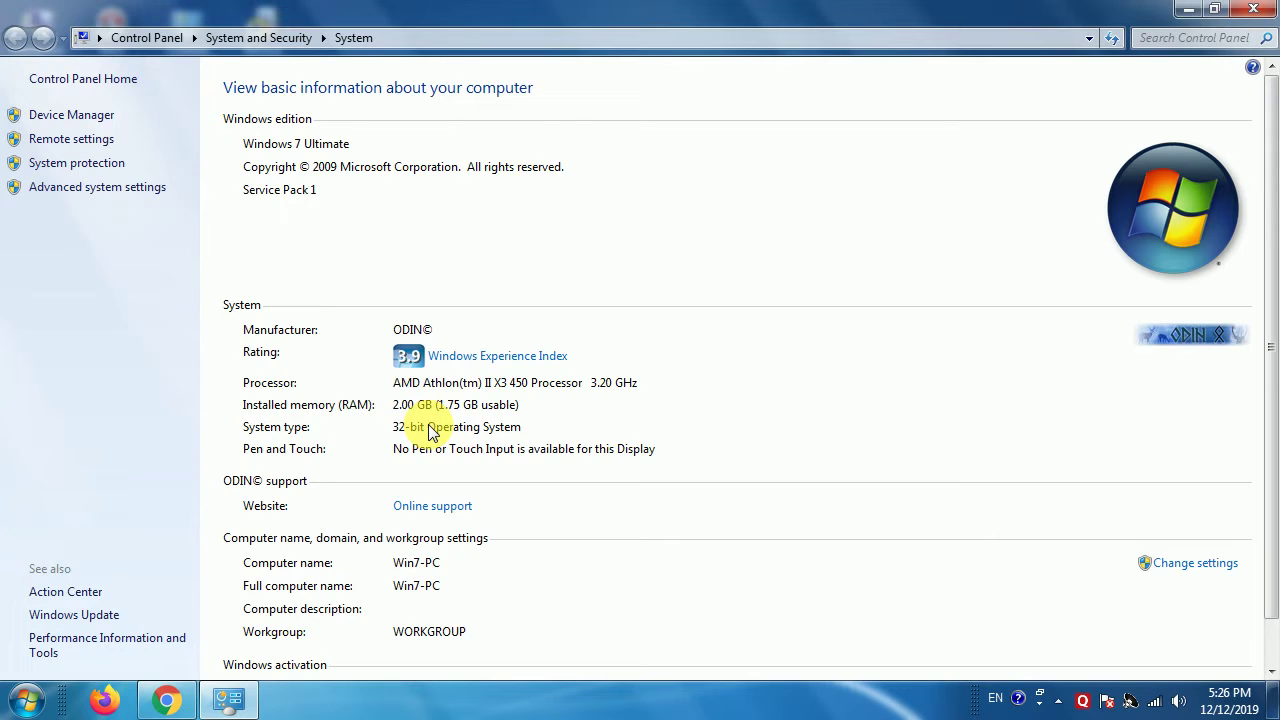
{"action": "left_click", "coordinate": [1188, 9]}
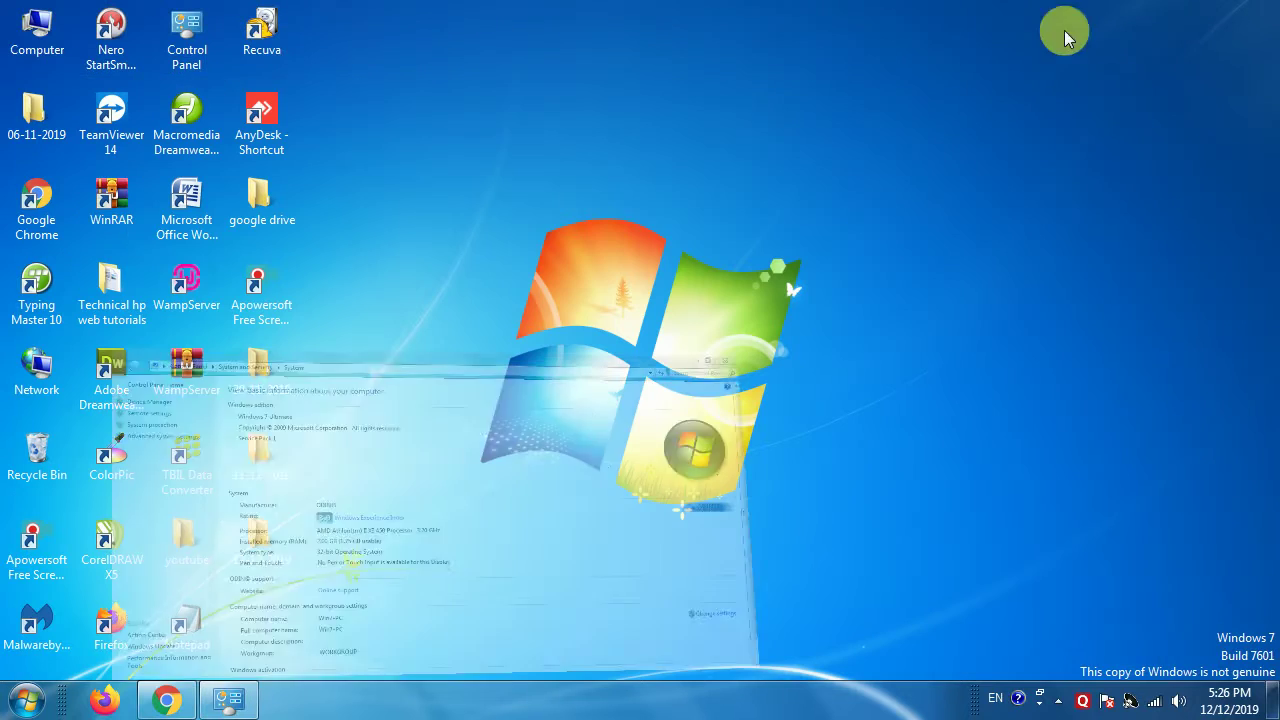
Return to Chrome, open the CNET result for ExtremeCopy Free (32-bit) and start its download.
{"action": "left_click", "coordinate": [162, 699]}
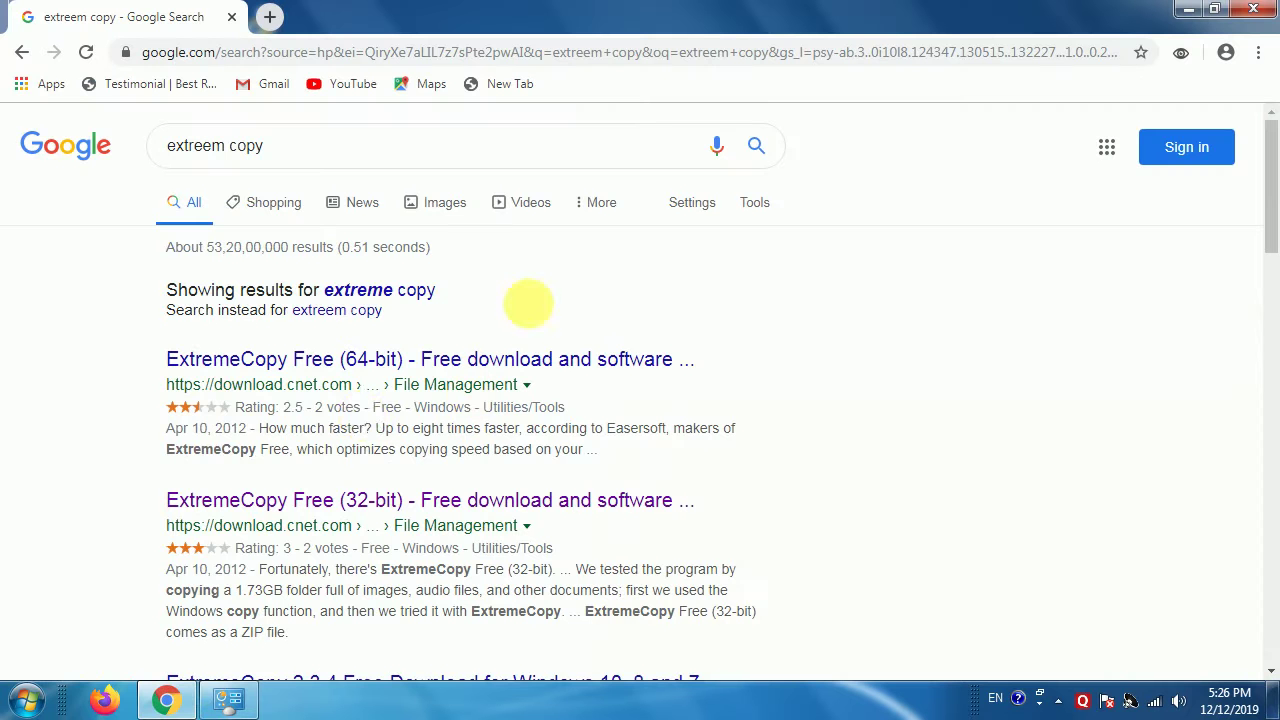
{"action": "left_click", "coordinate": [315, 507]}
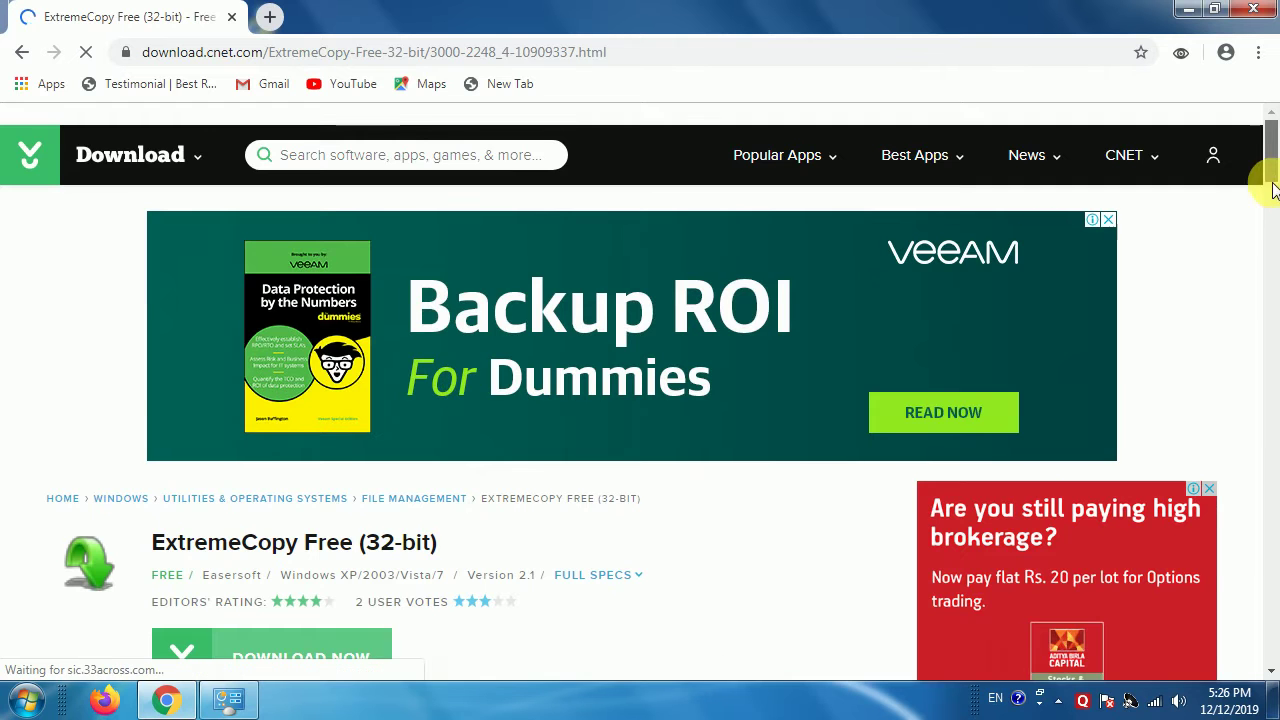
{"action": "mouse_move", "coordinate": [1268, 176]}
{"action": "left_mouse_down"}
{"action": "mouse_move", "coordinate": [1275, 213]}
{"action": "mouse_move", "coordinate": [1274, 197]}
{"action": "left_mouse_up"}
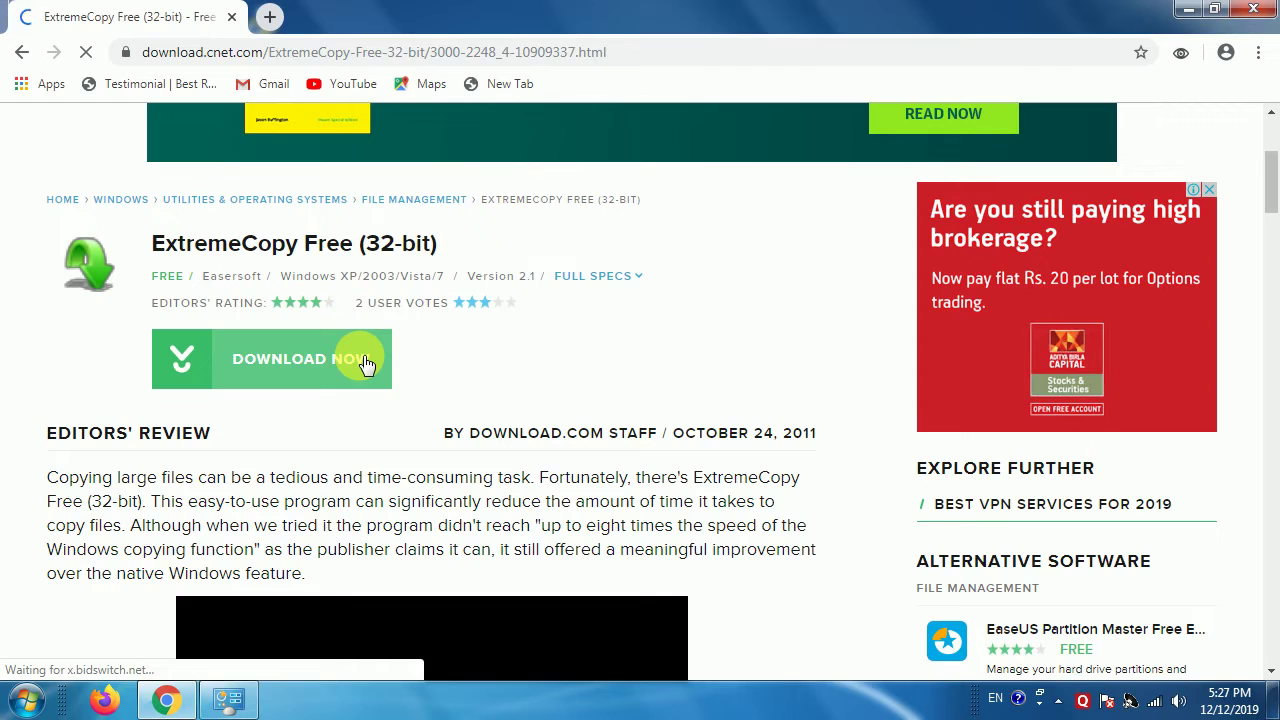
Open the browser's downloads list and check it for the ExtremeCopy file, looking back at the download page meanwhile.
{"action": "left_click", "coordinate": [1258, 52]}
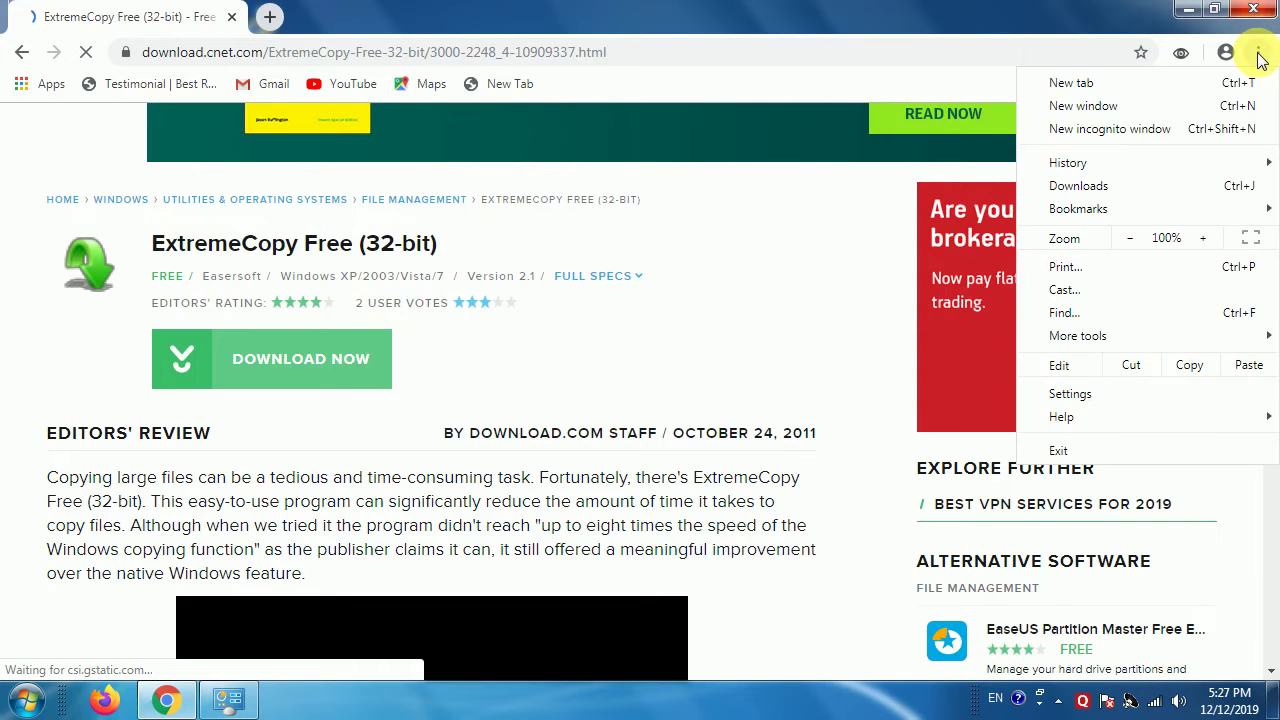
{"action": "left_click", "coordinate": [1095, 186]}
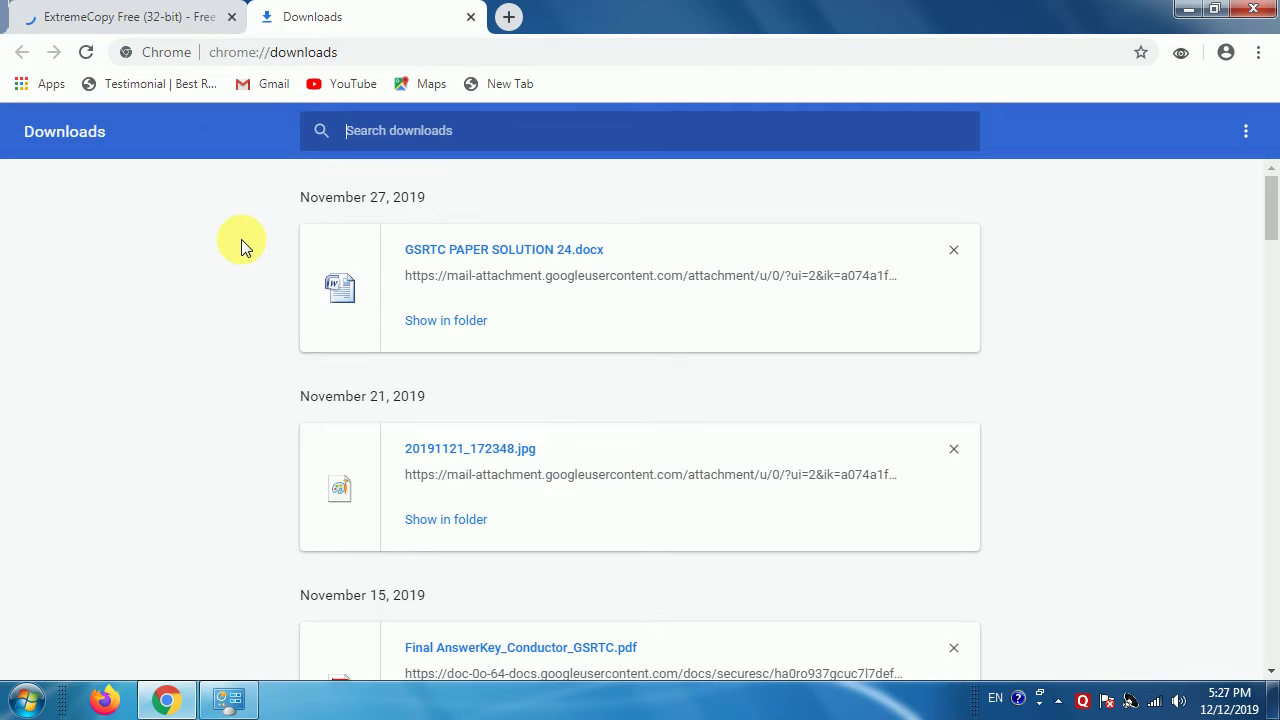
{"action": "left_click", "coordinate": [120, 12]}
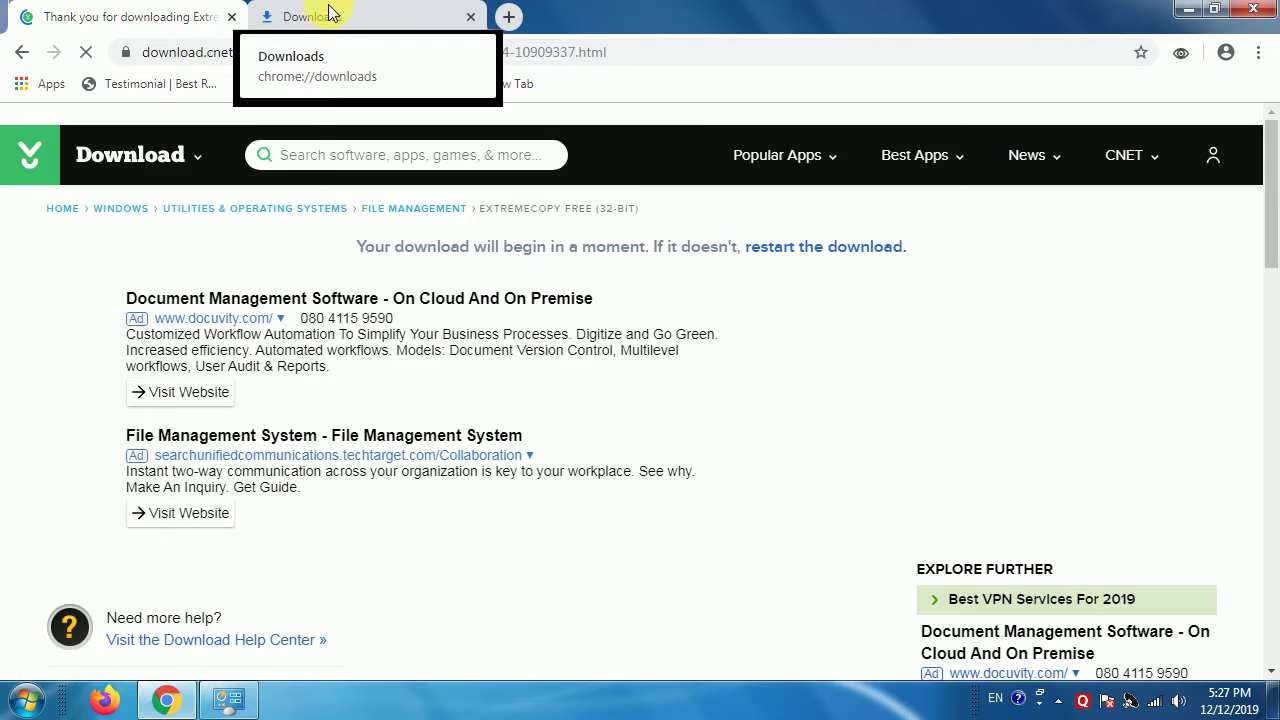
{"action": "left_click", "coordinate": [330, 14]}
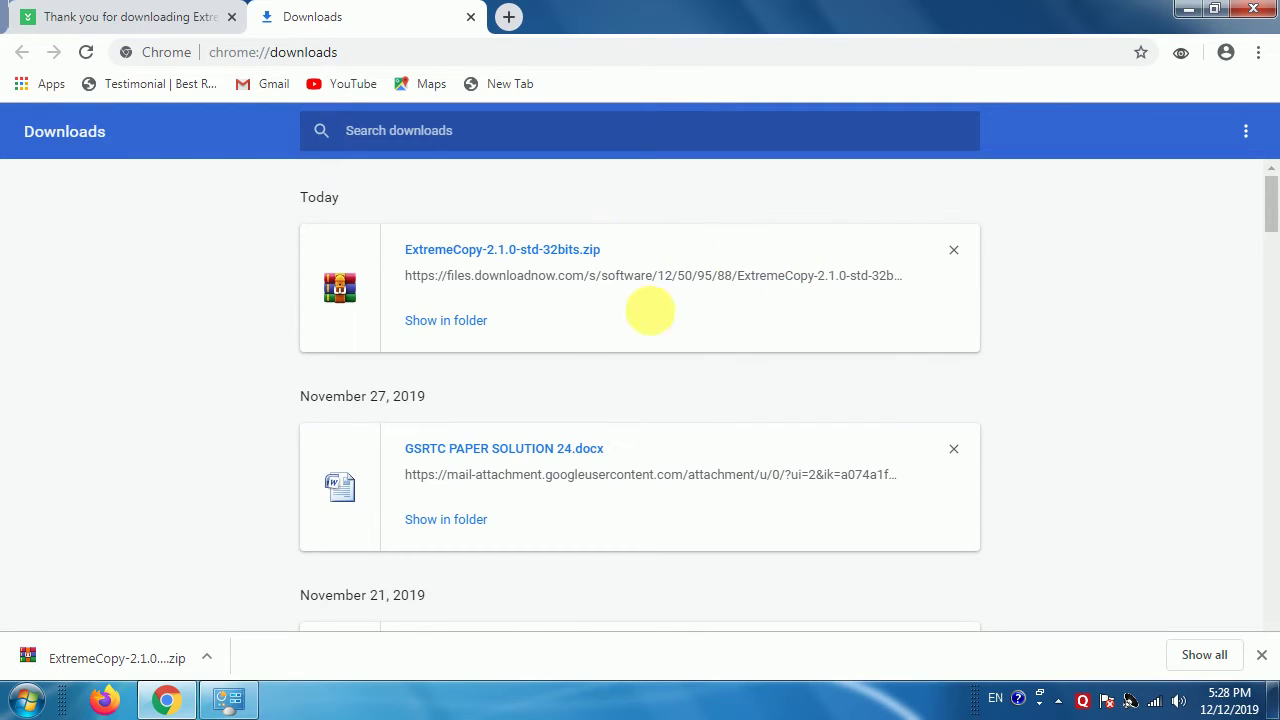
Show the downloaded ExtremeCopy-2.1.0-std-32bits archive in its folder, copy it, and minimize the open windows to reach the desktop.
{"action": "left_click", "coordinate": [443, 330]}
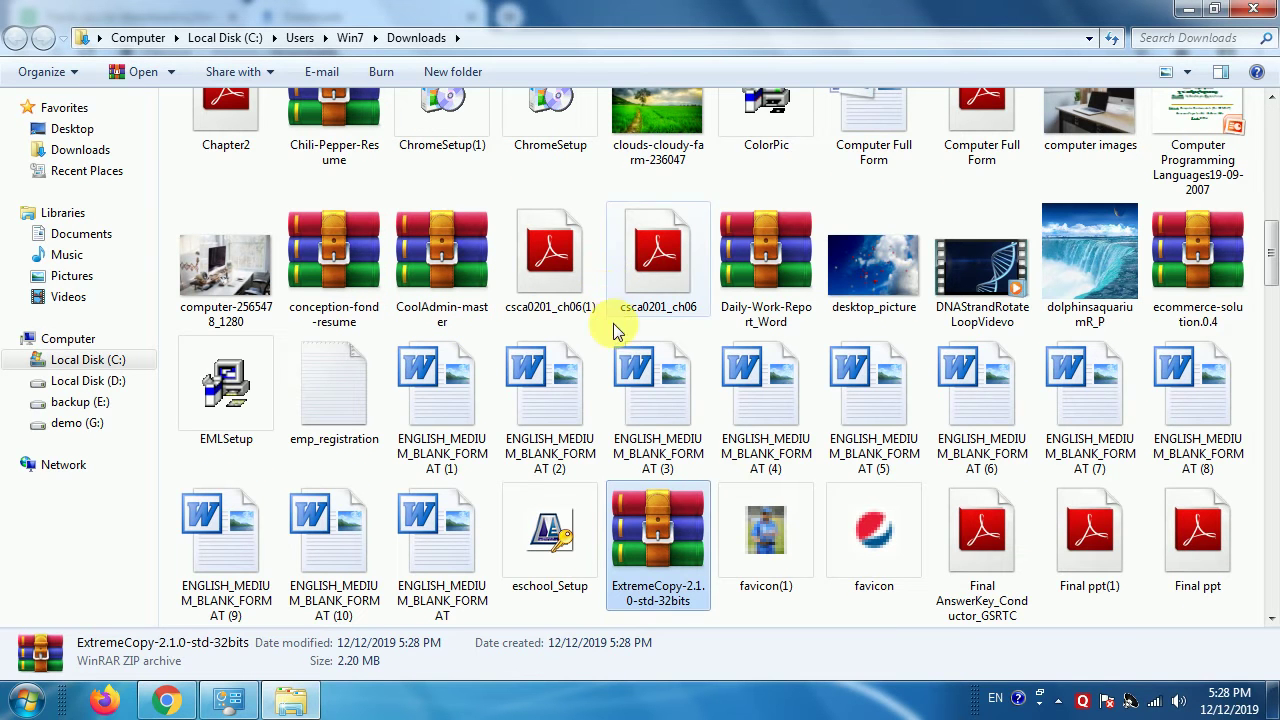
{"action": "double_click", "coordinate": [660, 538]}
{"action": "right_click", "coordinate": [660, 540]}
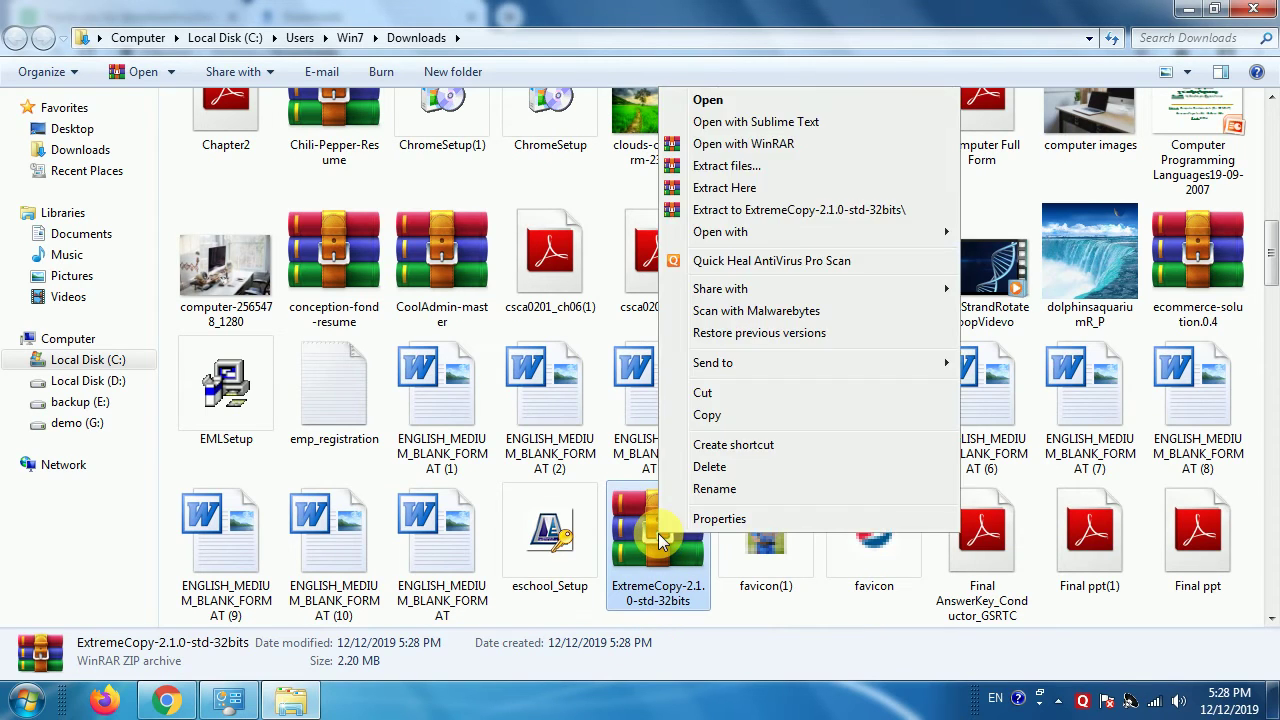
{"action": "left_click", "coordinate": [705, 518]}
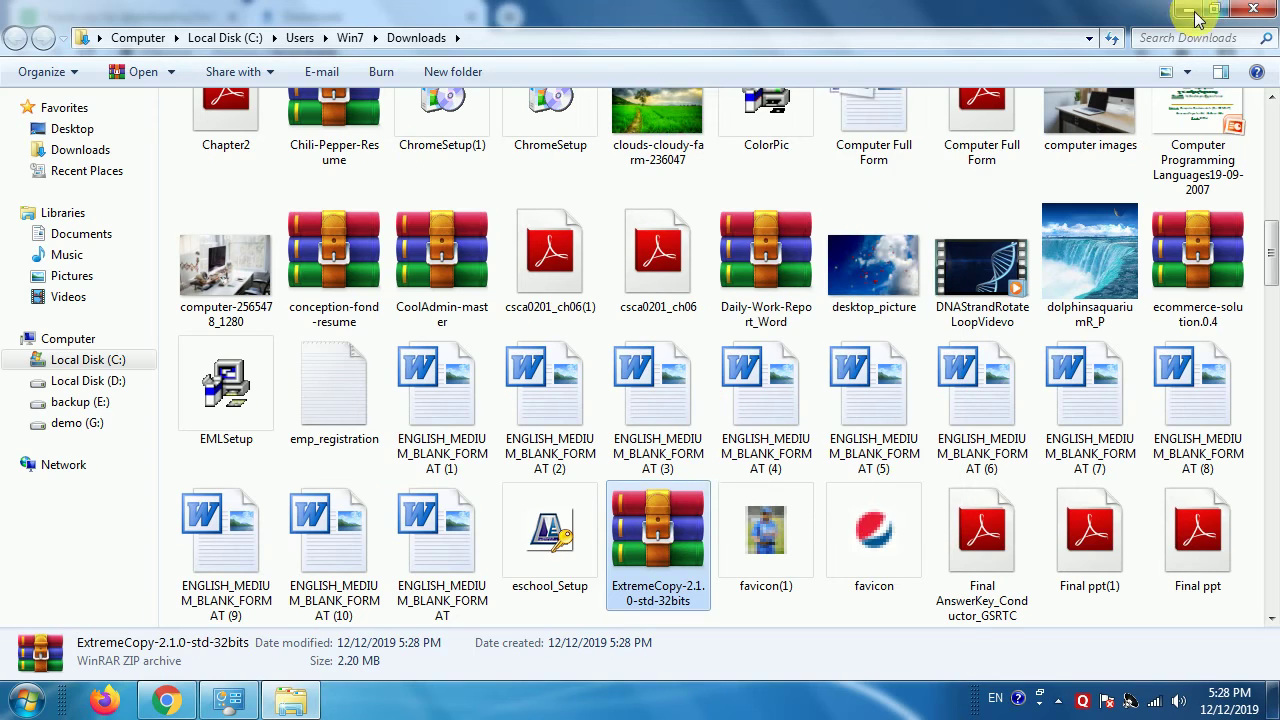
{"action": "left_click", "coordinate": [1188, 10]}
{"action": "left_click", "coordinate": [1188, 12]}
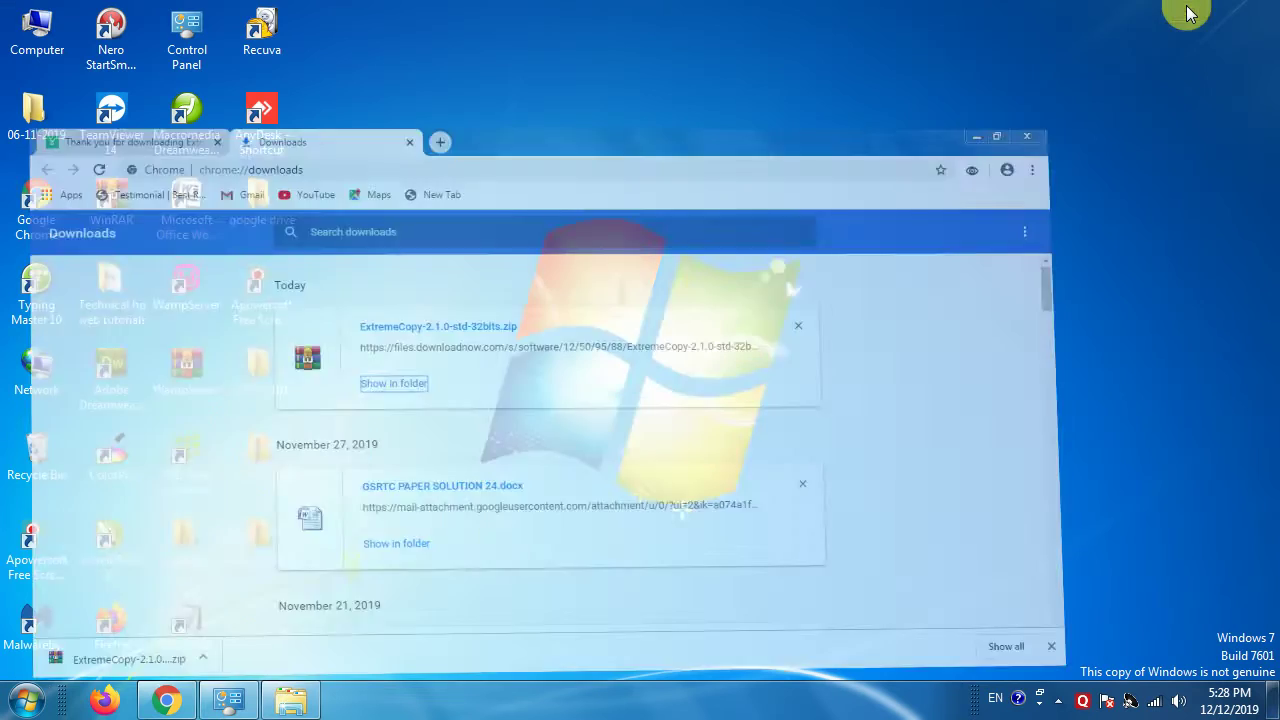
Open the 12-12-2019 folder on the desktop and paste the ExtremeCopy archive into it.
{"action": "double_click", "coordinate": [278, 543]}
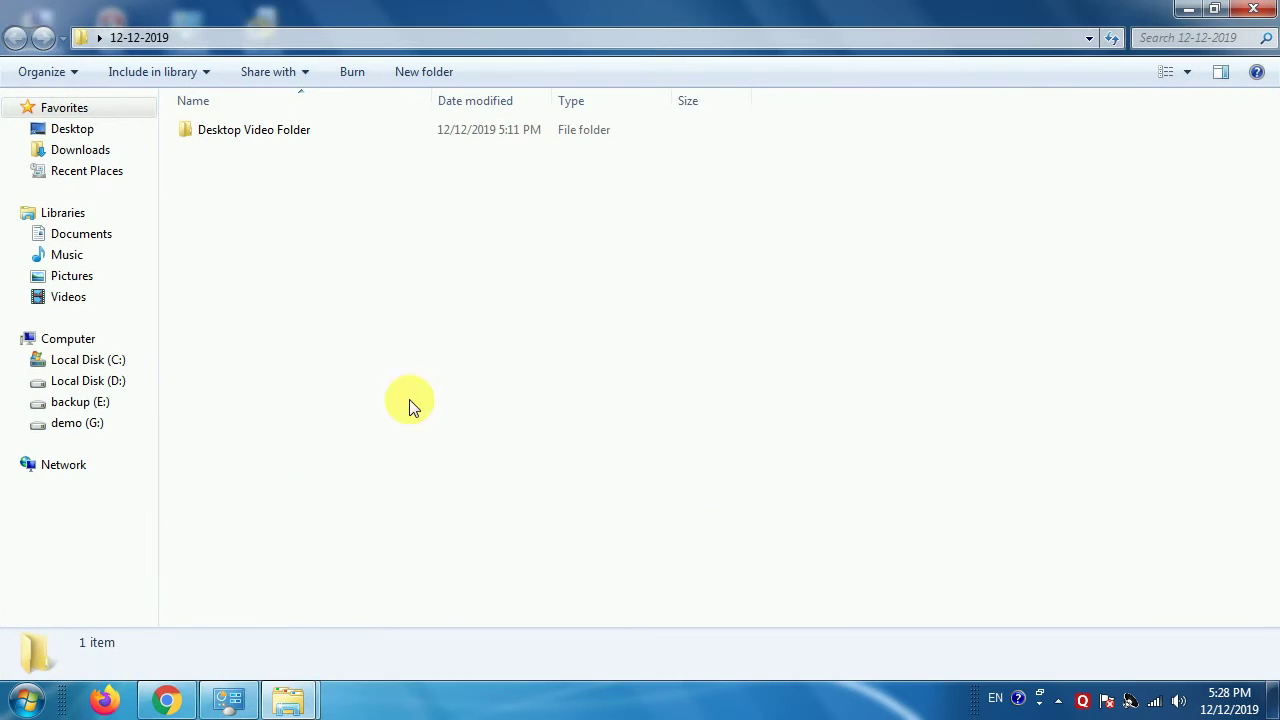
{"action": "right_click", "coordinate": [403, 264]}
{"action": "left_click", "coordinate": [482, 403]}
{"action": "left_click", "coordinate": [348, 268]}
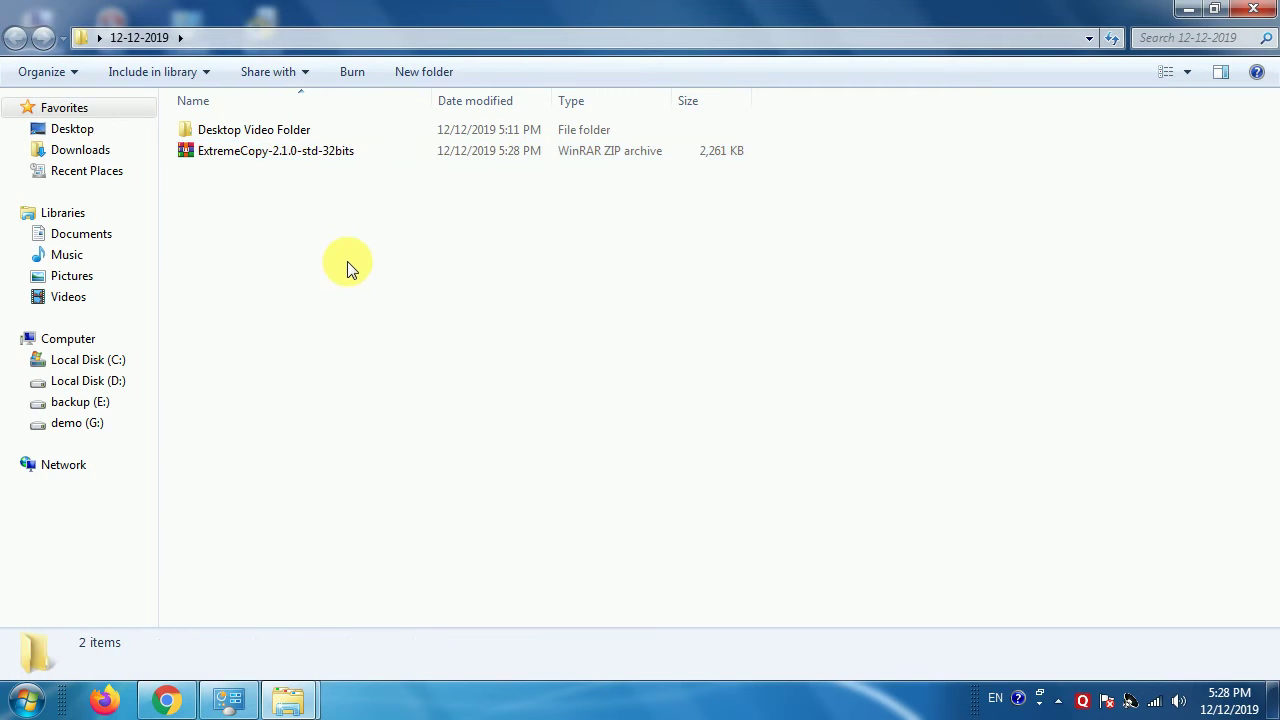
Extract the ExtremeCopy-2.1.0-std-32bits archive directly into the 12-12-2019 folder.
{"action": "right_click", "coordinate": [281, 153]}
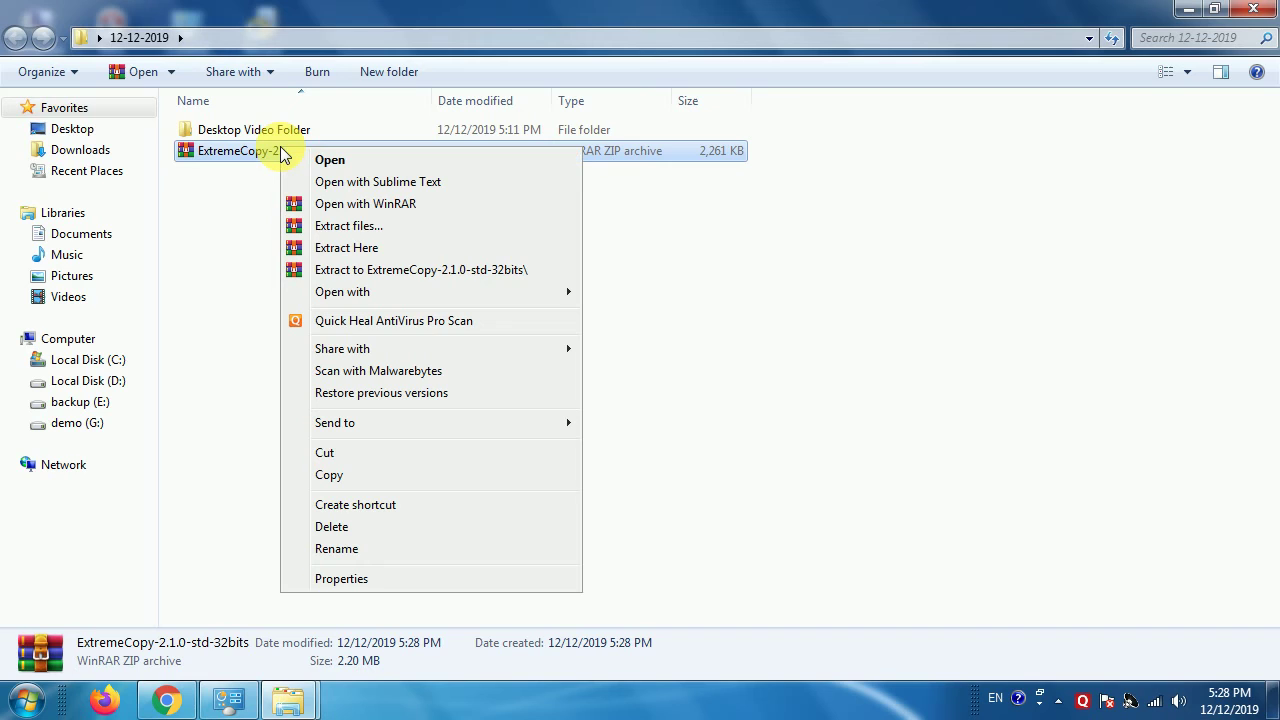
{"action": "left_click", "coordinate": [372, 250]}
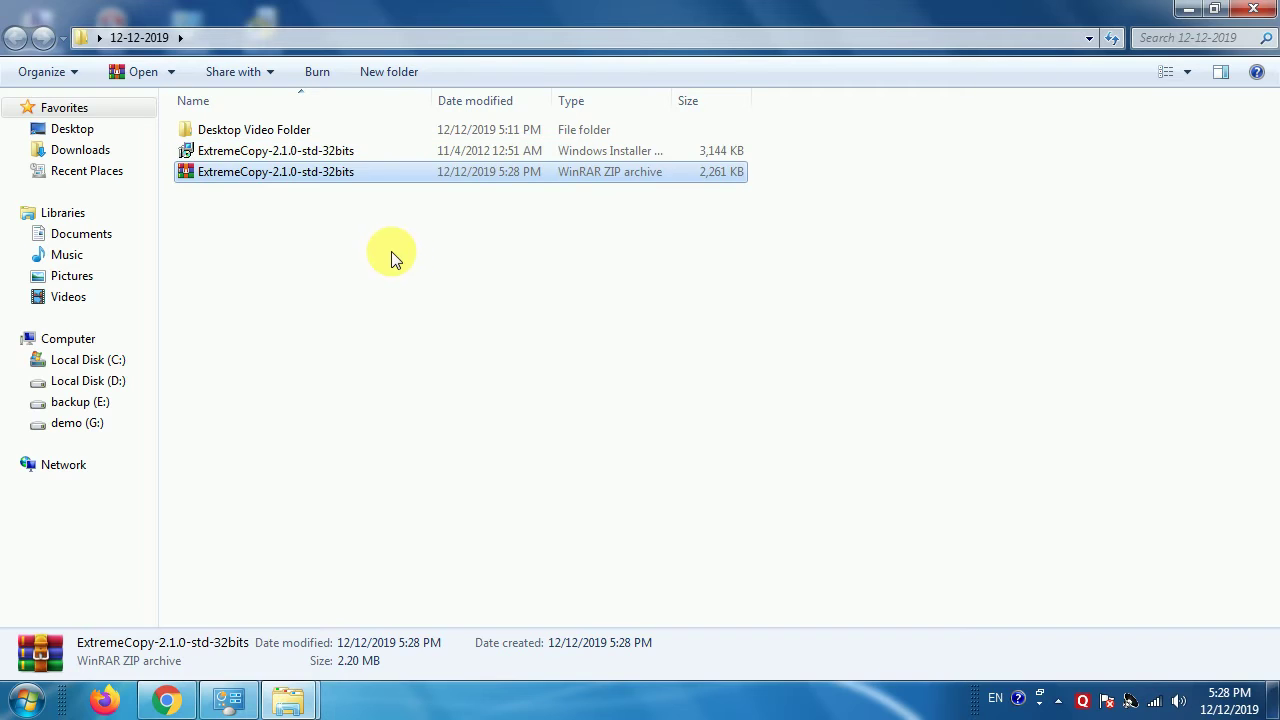
{"action": "left_click", "coordinate": [344, 251]}
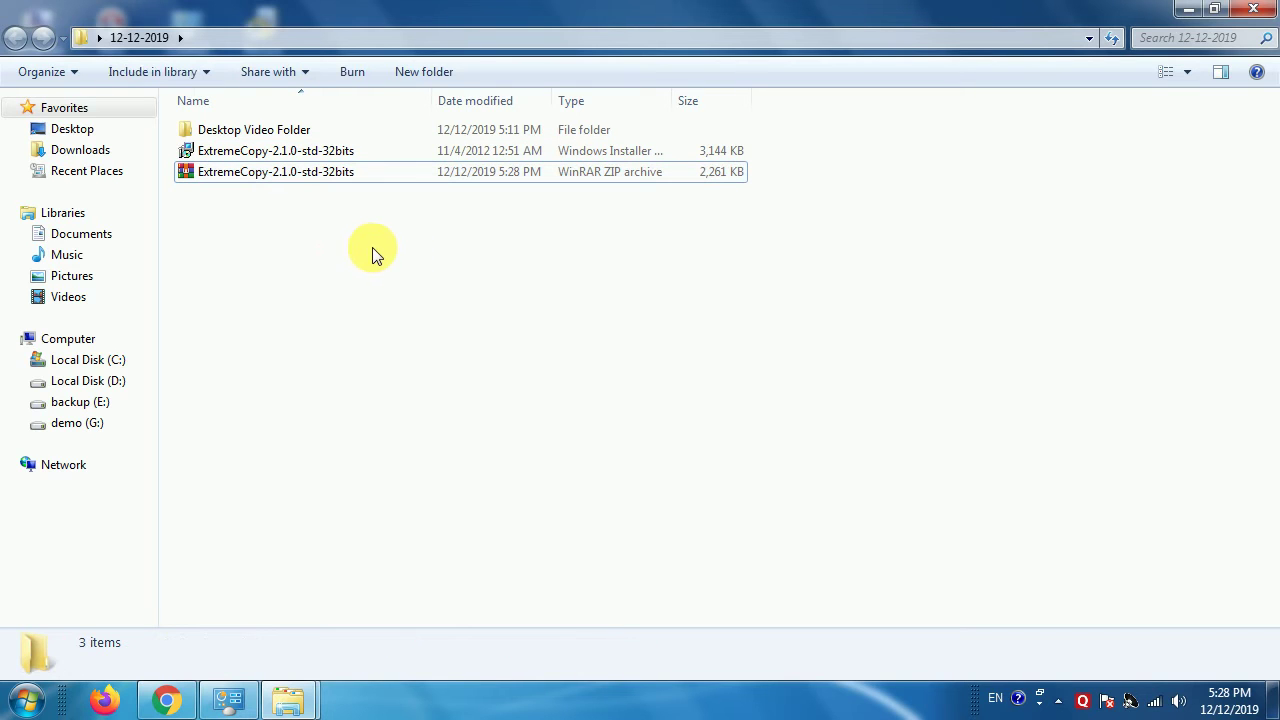
Launch the extracted ExtremeCopy installer package, accept the license agreement and advance the wizard to the setup type choice.
{"action": "double_click", "coordinate": [236, 158]}
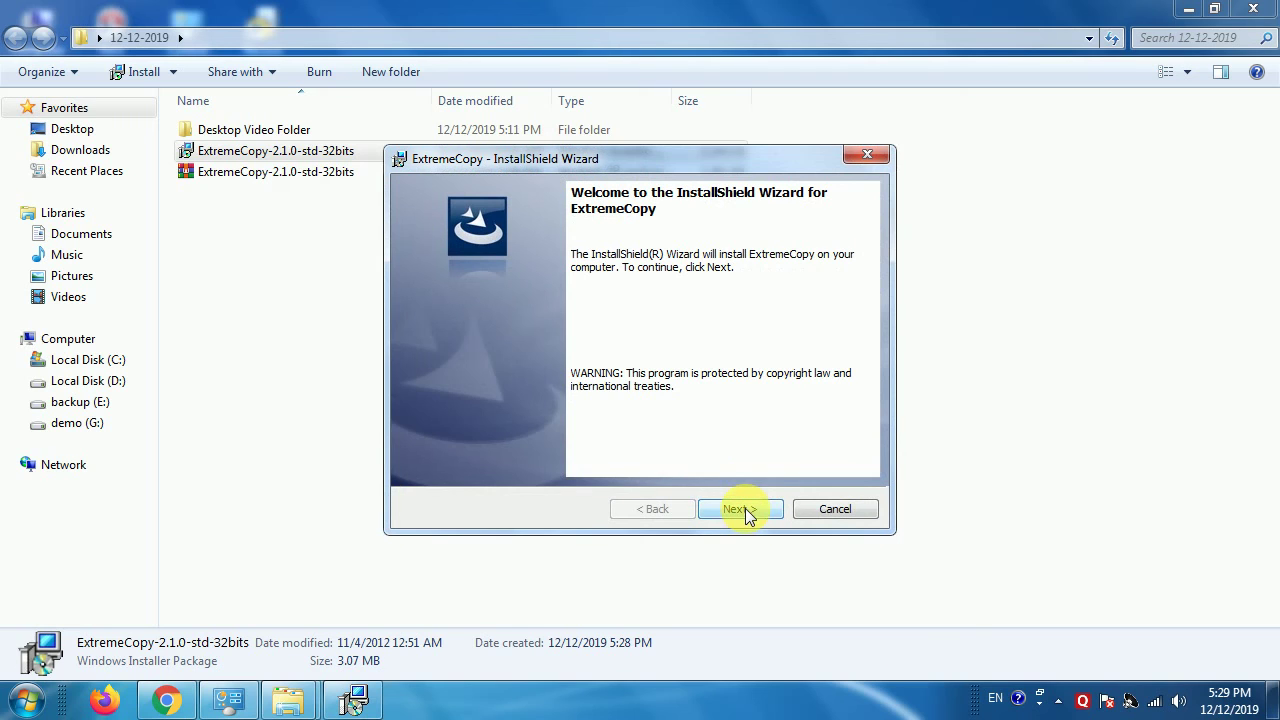
{"action": "left_click", "coordinate": [745, 508]}
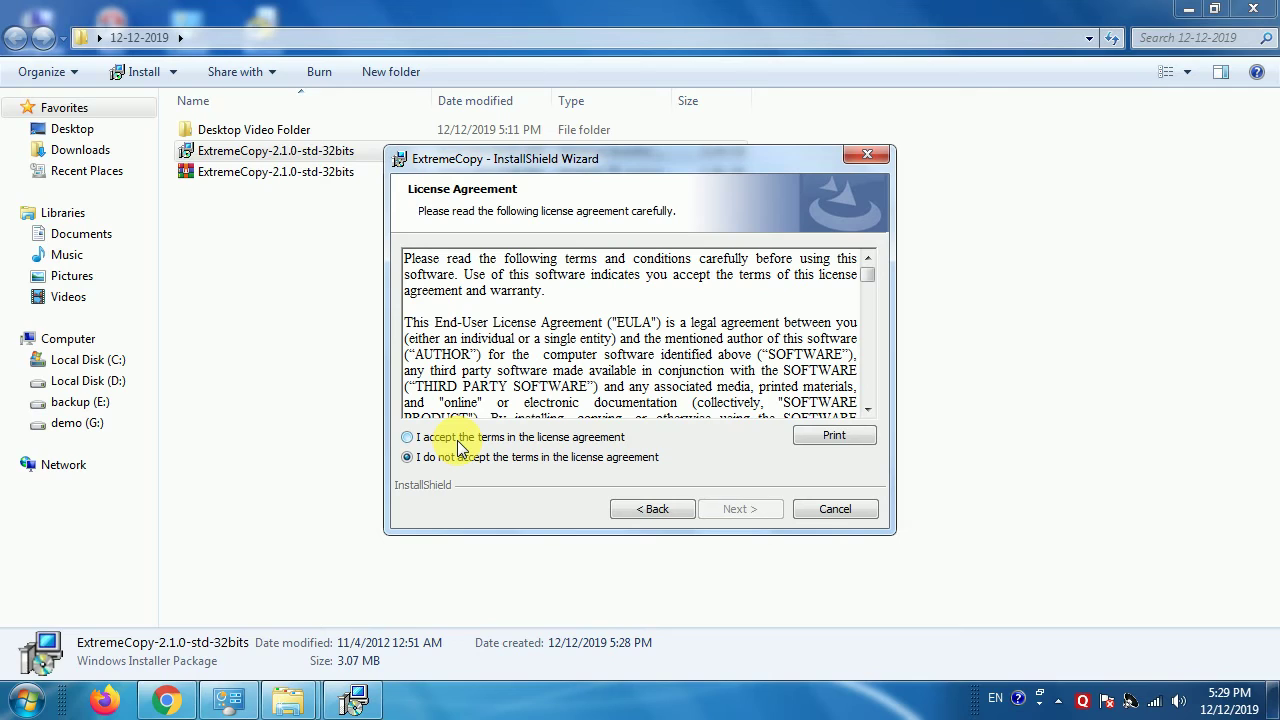
{"action": "left_click", "coordinate": [407, 437]}
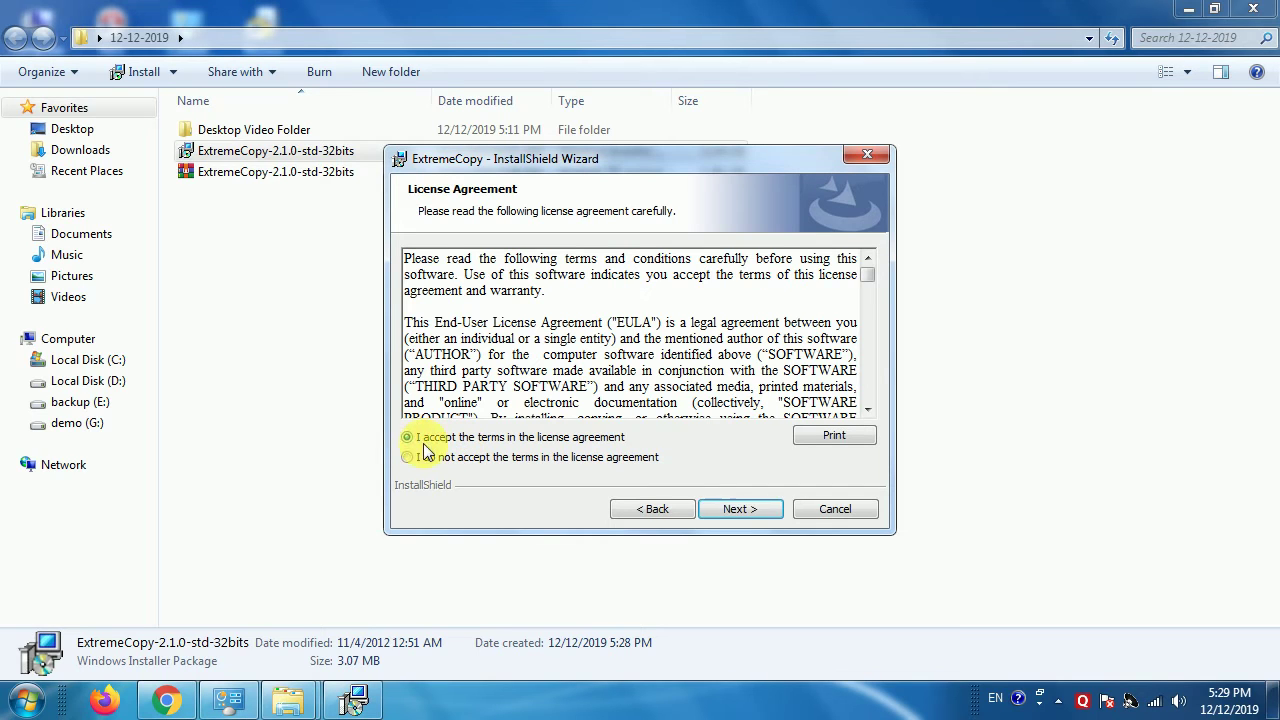
{"action": "left_click", "coordinate": [746, 510]}
{"action": "left_click", "coordinate": [746, 509]}
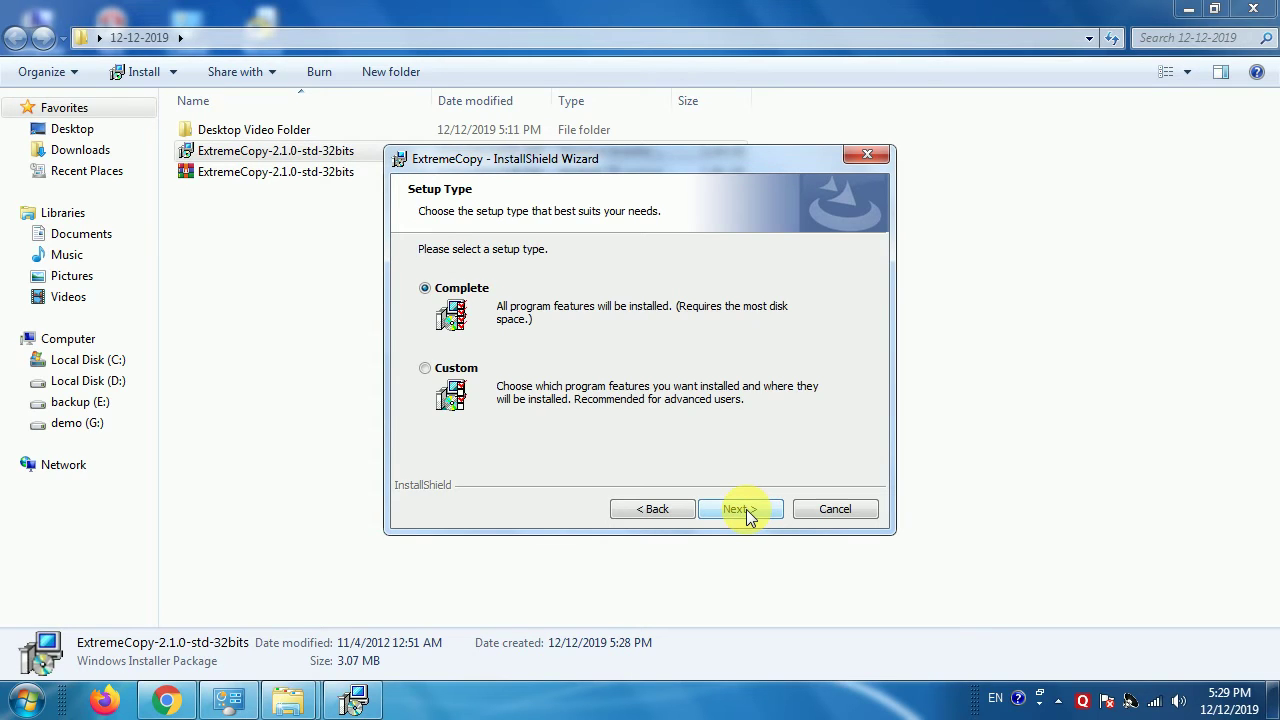
Install ExtremeCopy with the Complete setup type, finish the wizard and minimize the folder window to reach the desktop.
{"action": "left_click", "coordinate": [746, 509]}
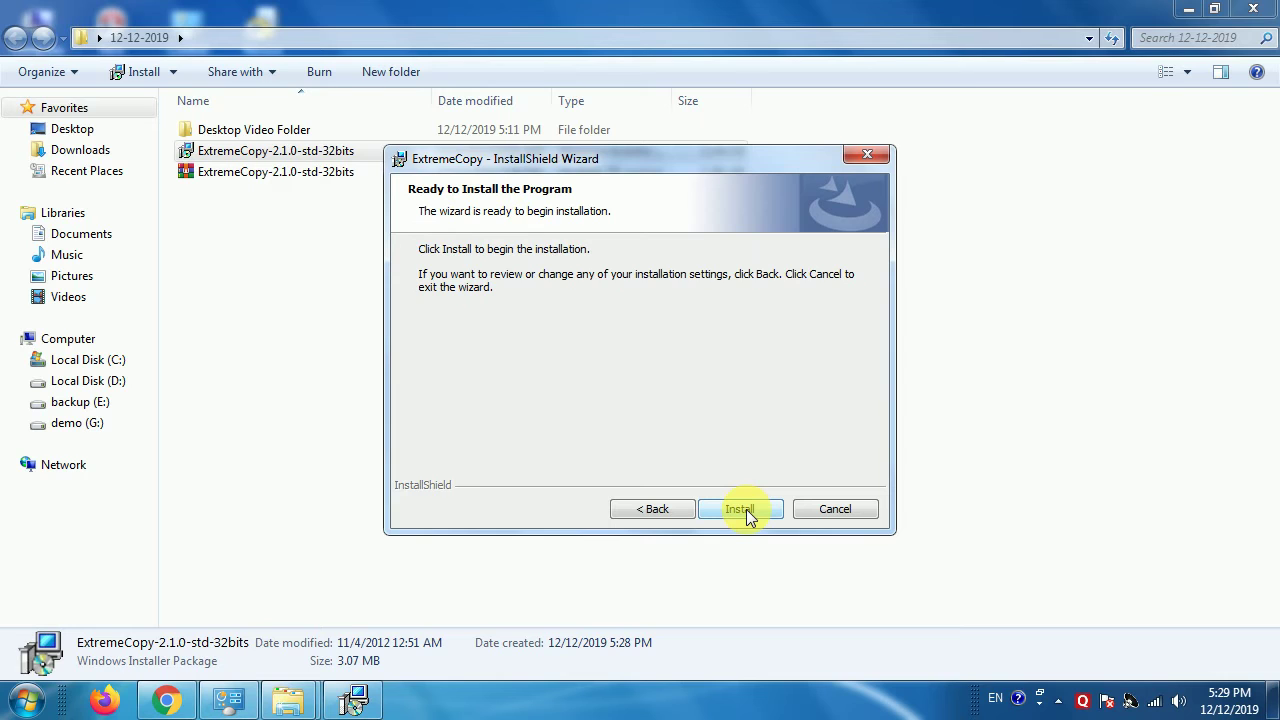
{"action": "left_click", "coordinate": [746, 509]}
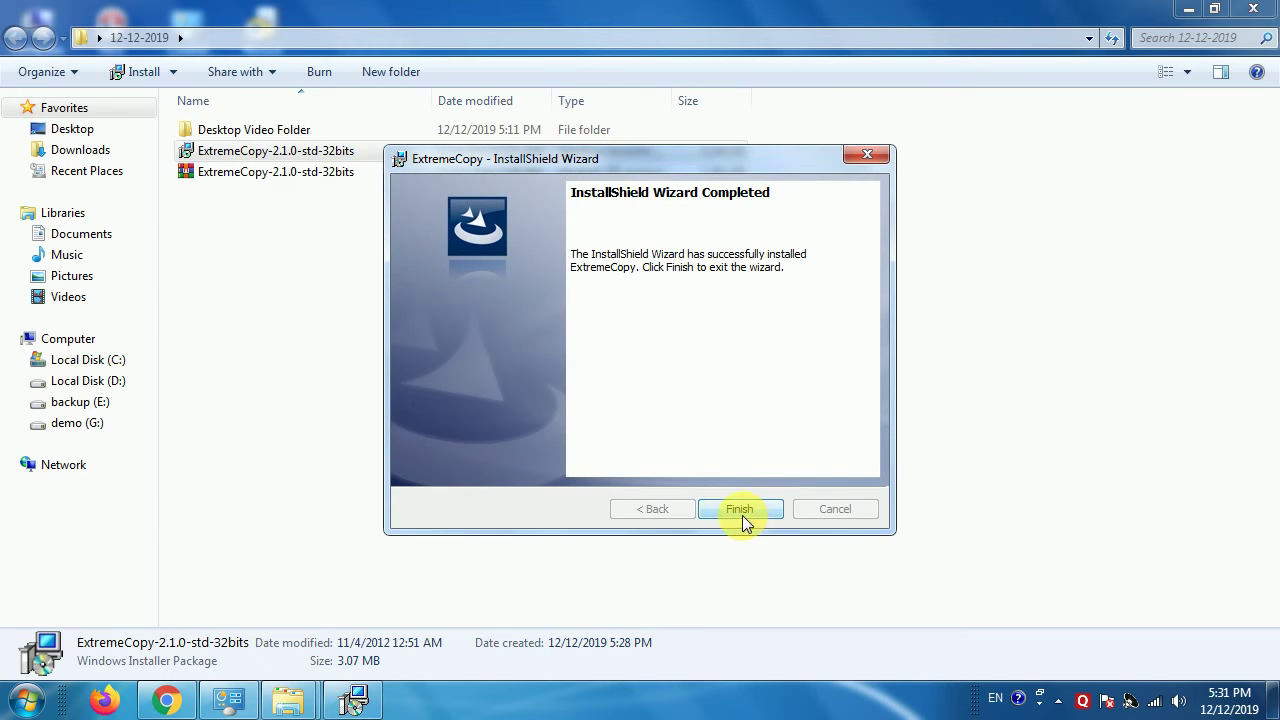
{"action": "left_click", "coordinate": [736, 509]}
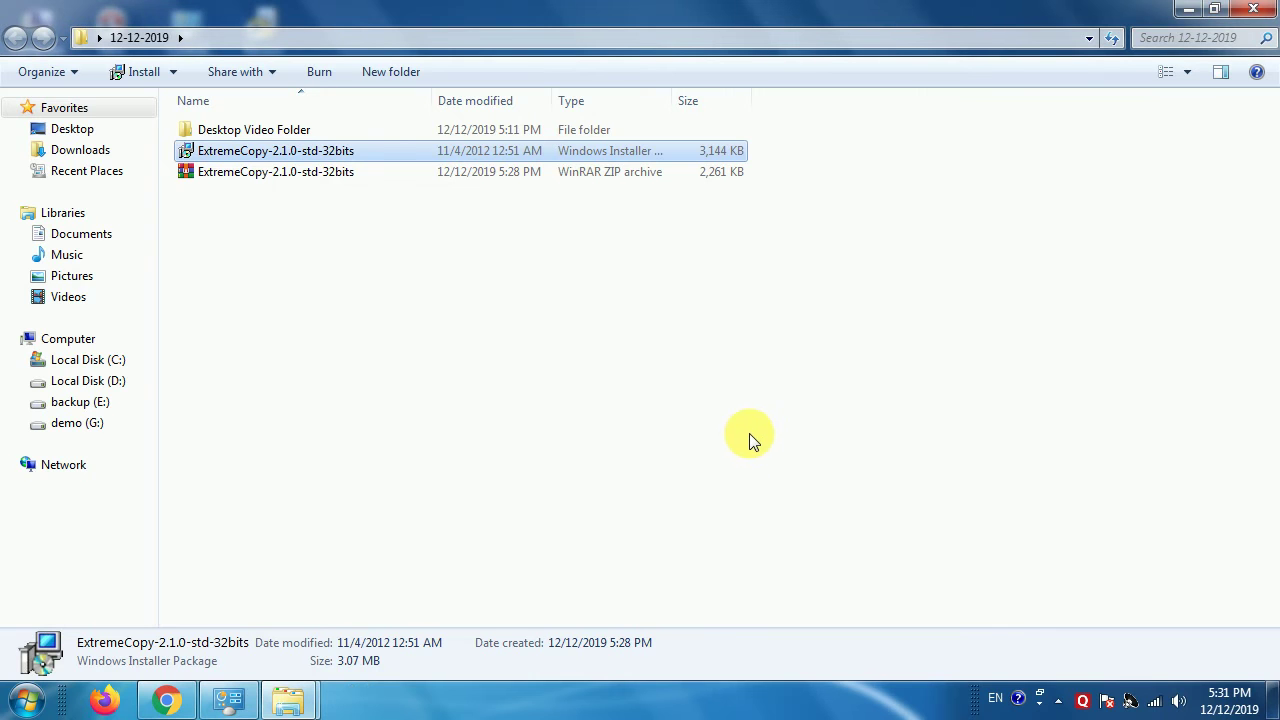
{"action": "left_click", "coordinate": [1188, 9]}
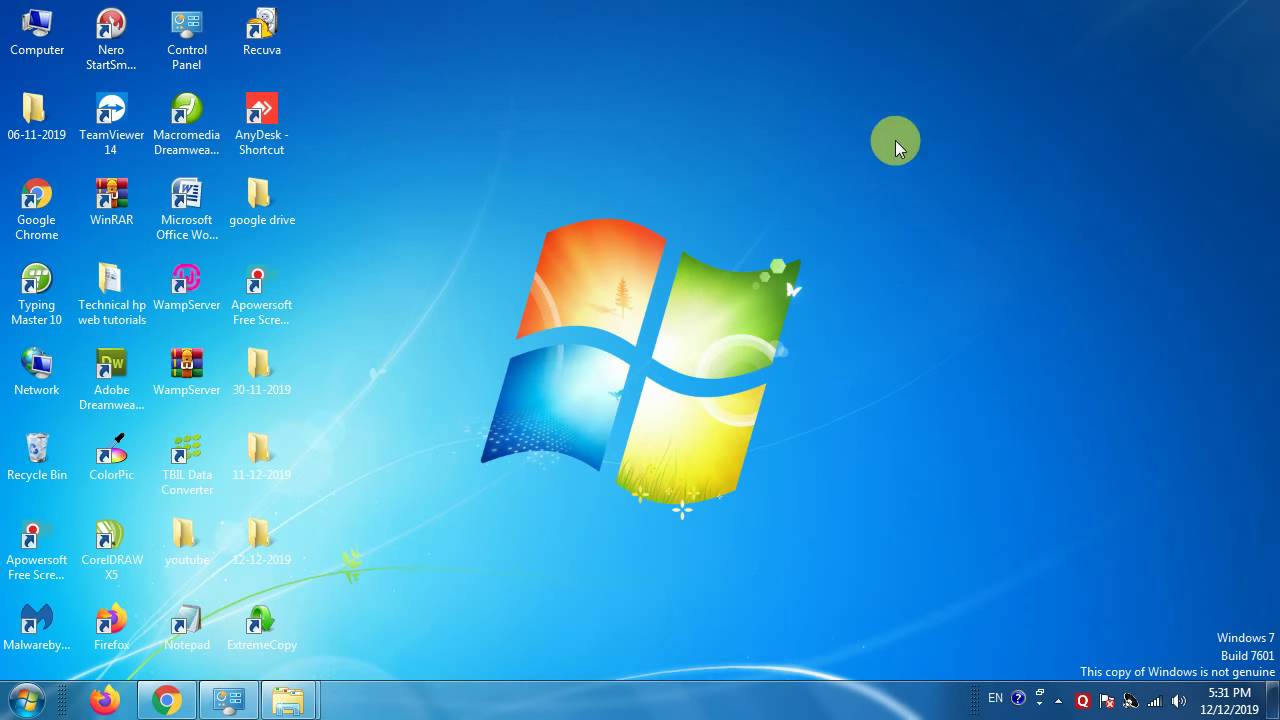
{"action": "right_click", "coordinate": [817, 127]}
{"action": "left_click", "coordinate": [920, 196]}
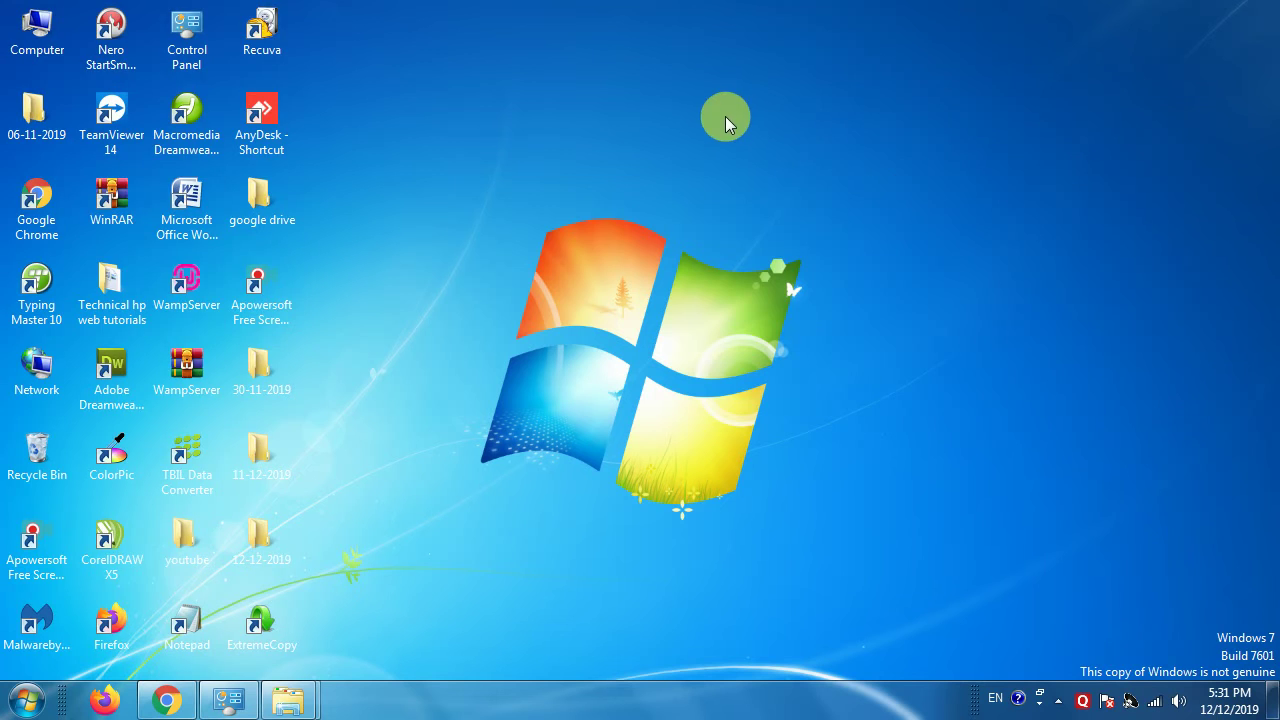
{"action": "right_click", "coordinate": [726, 117]}
{"action": "left_click", "coordinate": [829, 175]}
{"action": "right_click", "coordinate": [670, 122]}
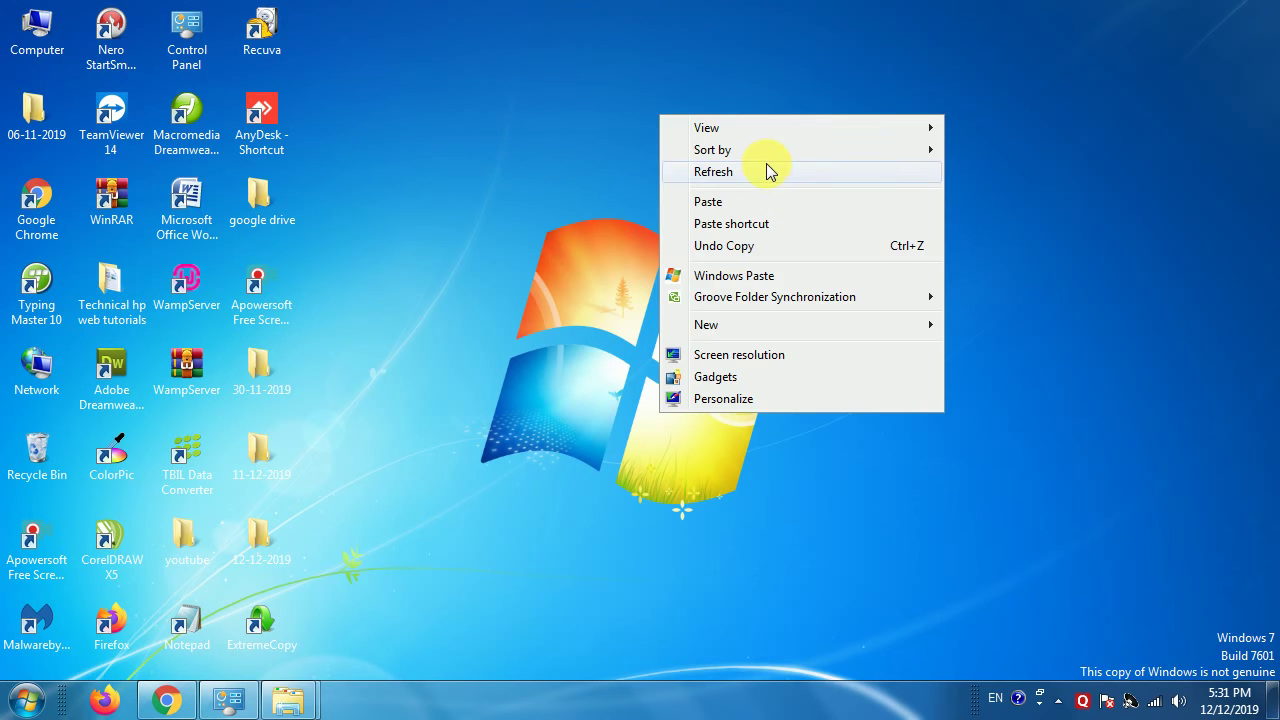
{"action": "left_click", "coordinate": [766, 167]}
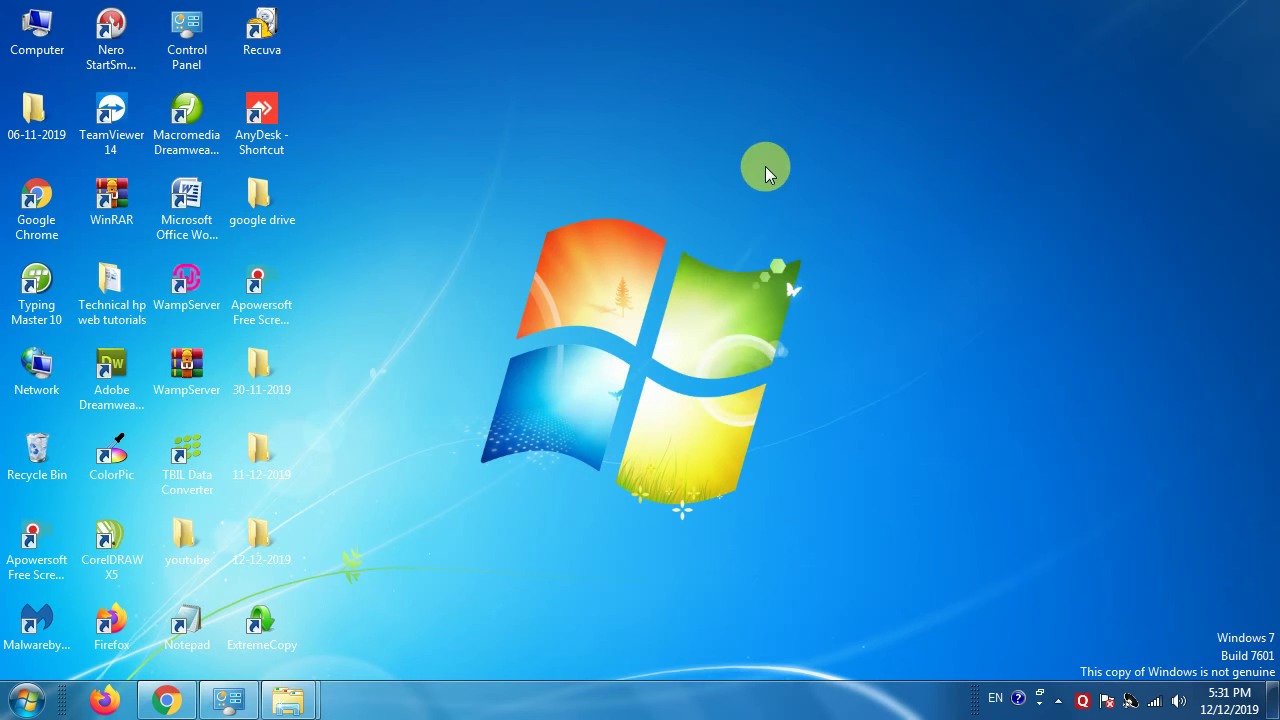
Open the 12-12-2019 folder from the desktop, maximize it, and check the size and contents of Desktop Video Folder in its properties.
{"action": "double_click", "coordinate": [252, 538]}
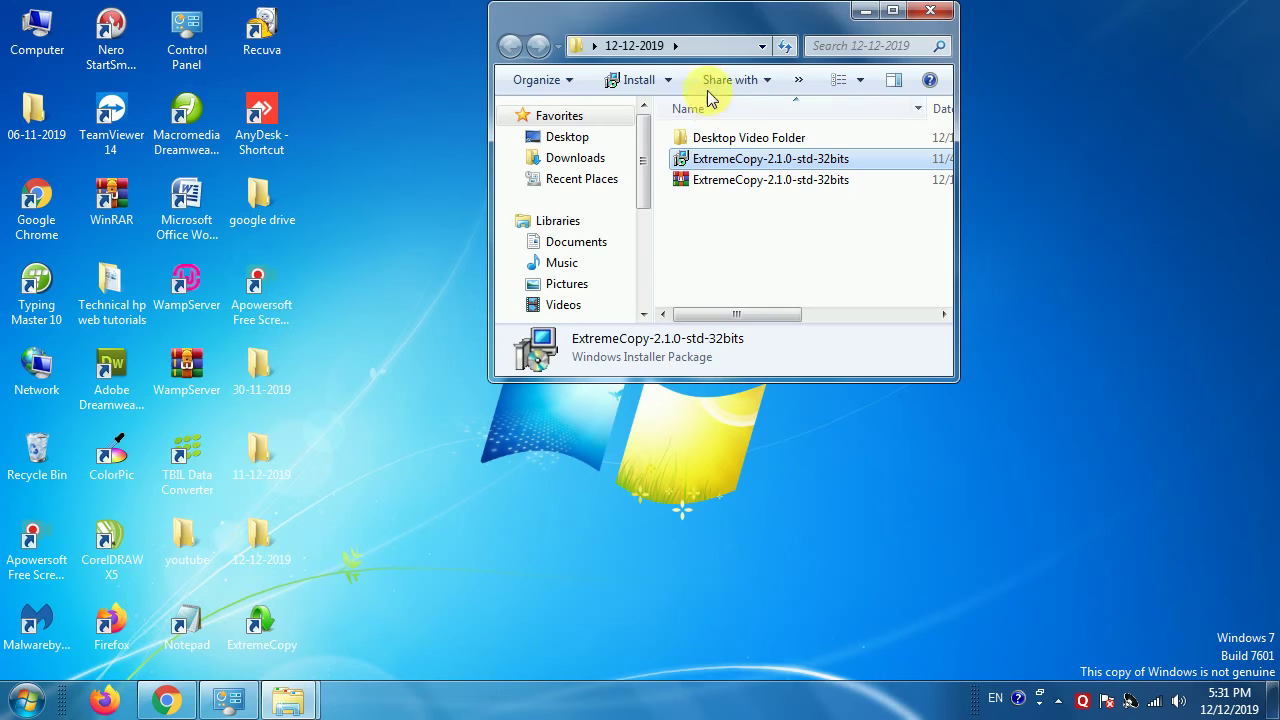
{"action": "left_click", "coordinate": [892, 10]}
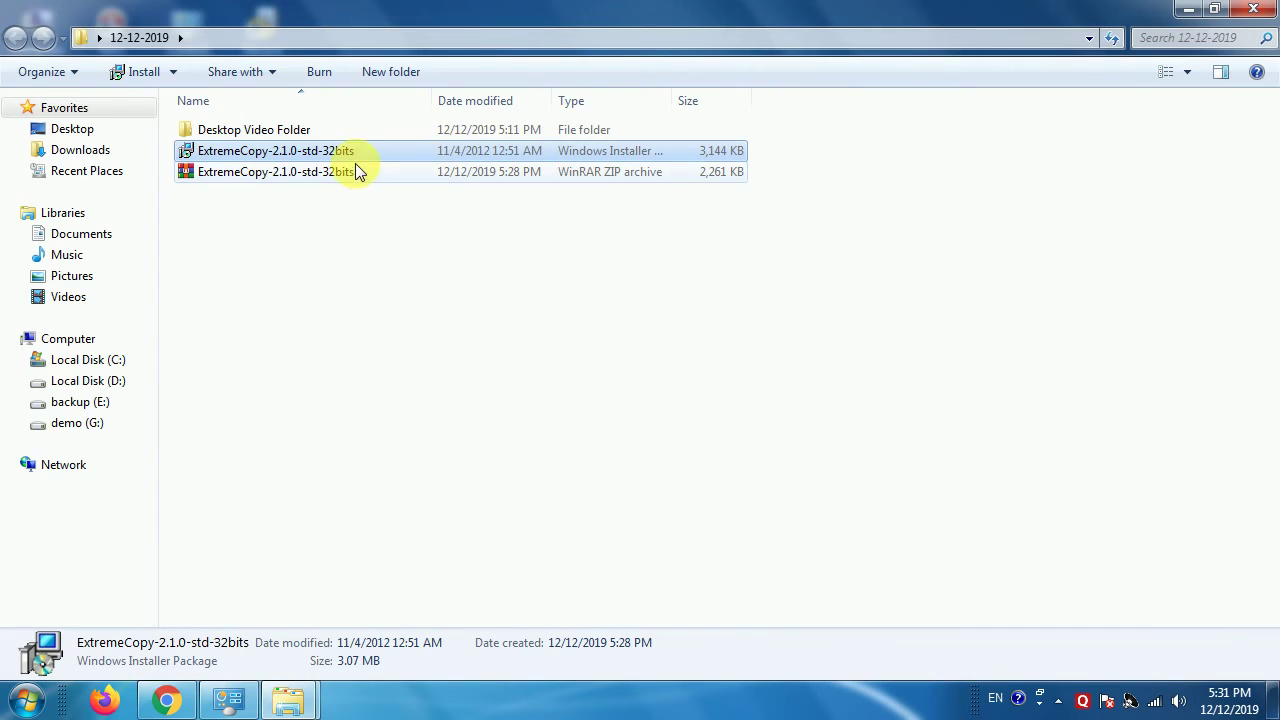
{"action": "left_click", "coordinate": [297, 131]}
{"action": "right_click", "coordinate": [295, 129]}
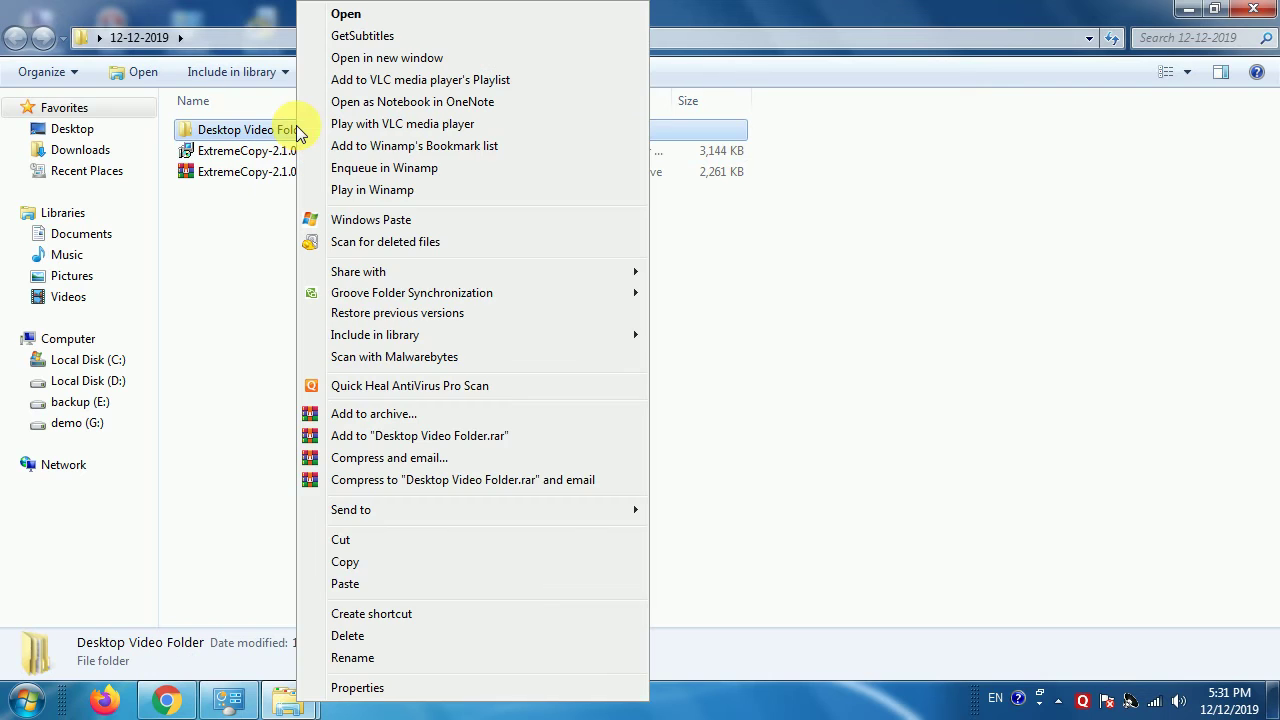
{"action": "left_click", "coordinate": [357, 688]}
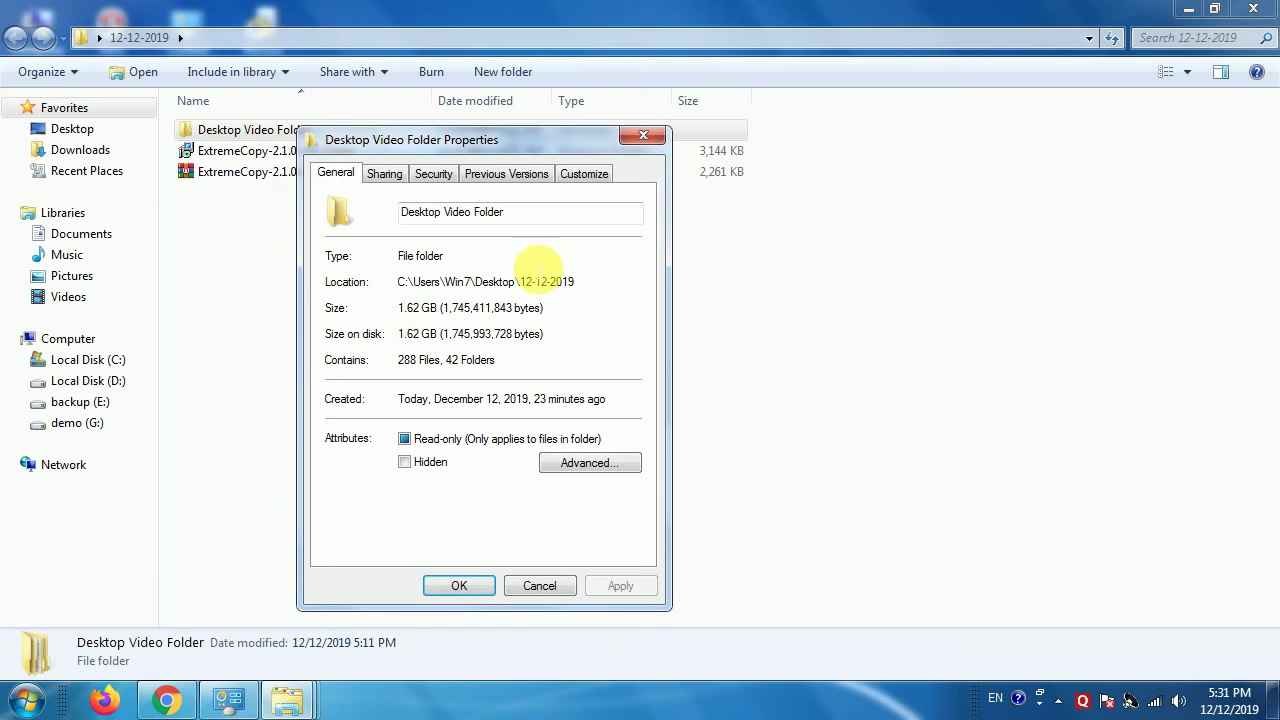
{"action": "left_click", "coordinate": [643, 140]}
{"action": "left_click", "coordinate": [705, 364]}
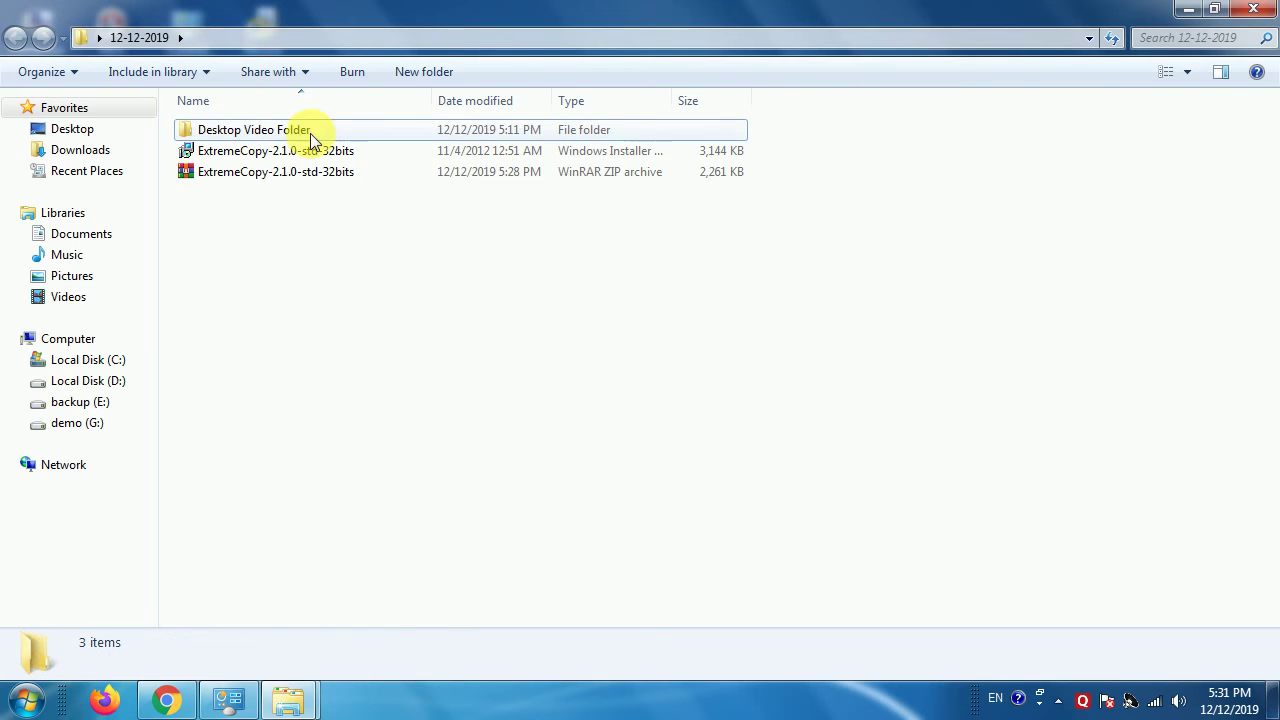
Copy Desktop Video Folder from the 12-12-2019 folder and paste it onto the desktop.
{"action": "left_click", "coordinate": [253, 135]}
{"action": "right_click", "coordinate": [253, 131]}
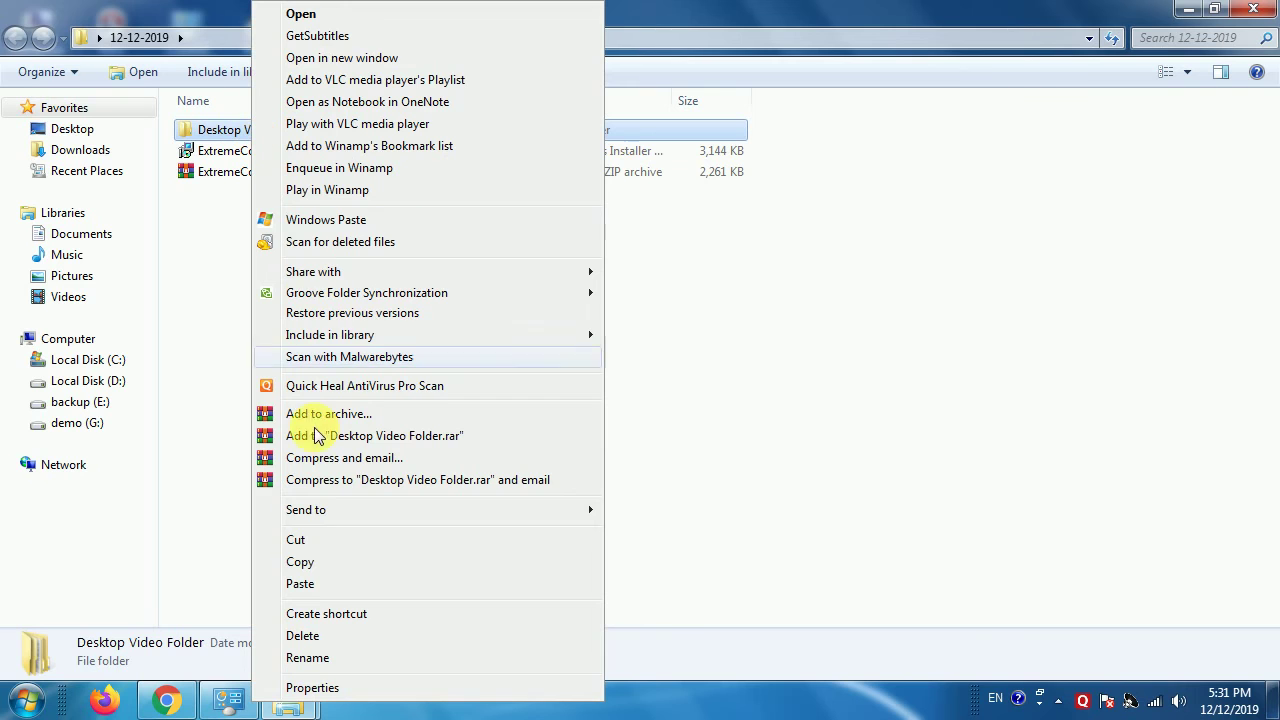
{"action": "left_click", "coordinate": [321, 566]}
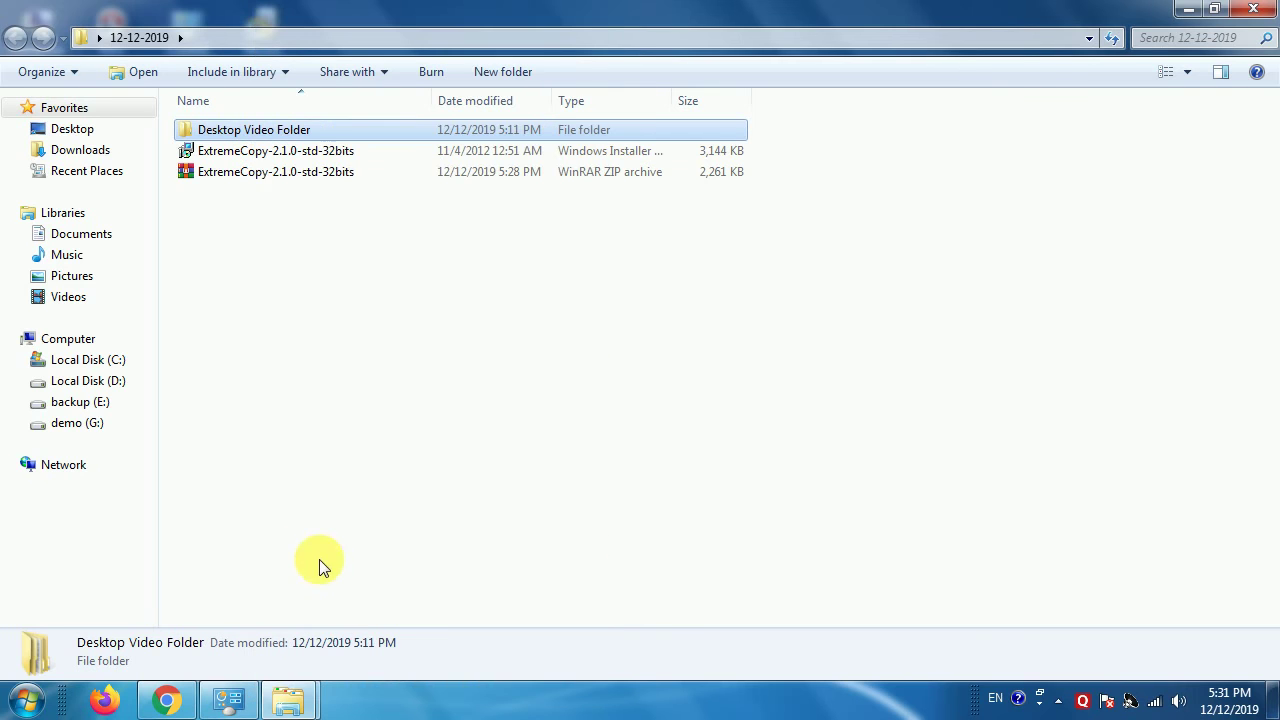
{"action": "left_click", "coordinate": [1186, 10]}
{"action": "right_click", "coordinate": [597, 125]}
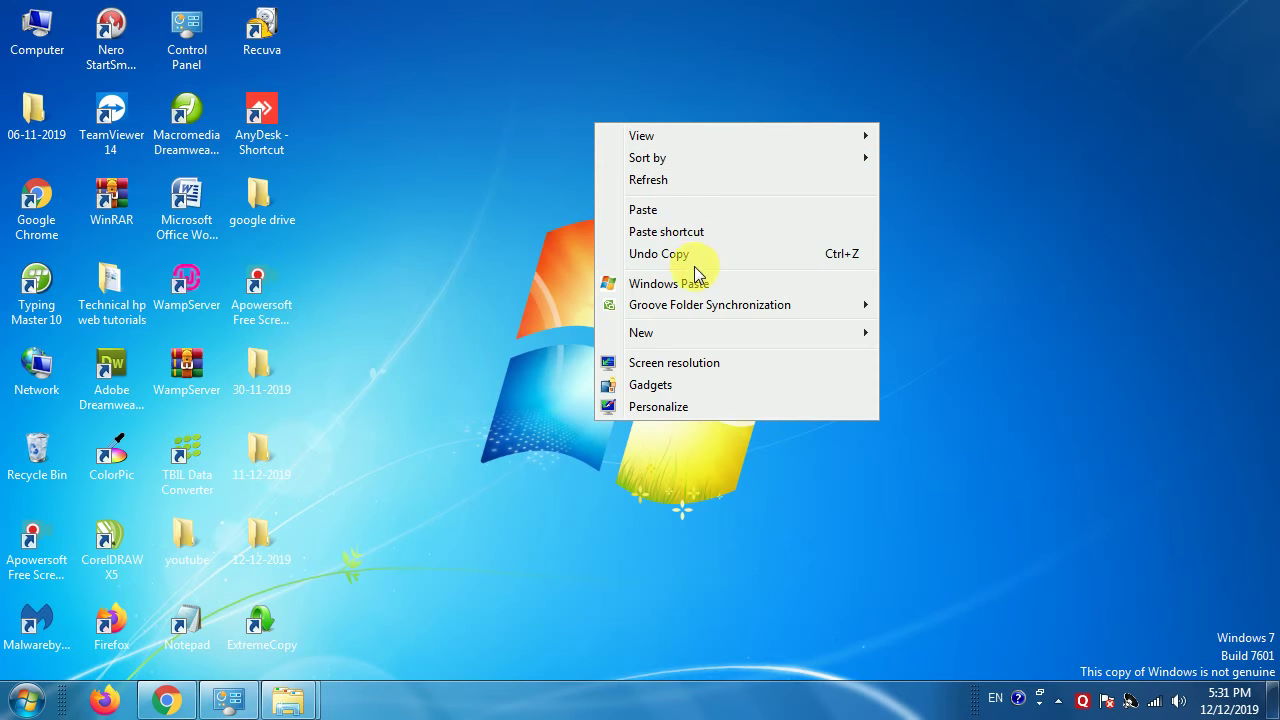
{"action": "left_click", "coordinate": [679, 215]}
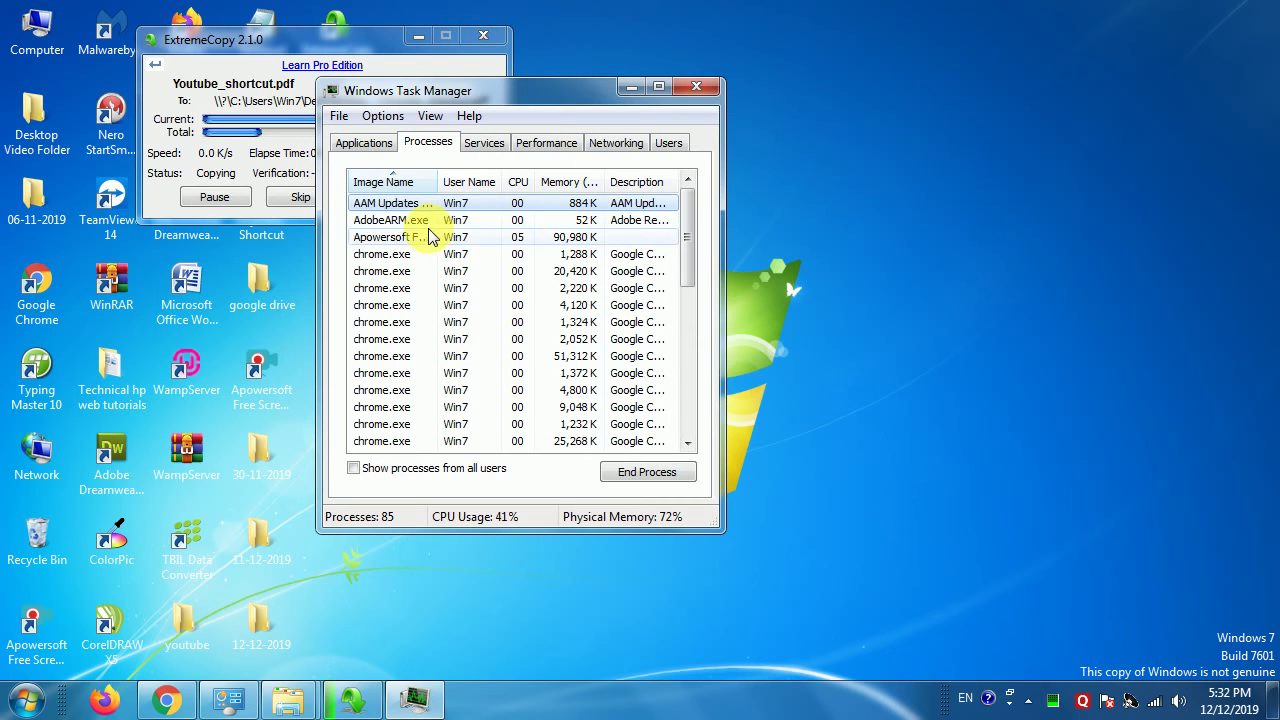
Set the priority of the ExtremeCopy.exe process to High in Windows Task Manager and close Task Manager.
{"action": "left_click", "coordinate": [405, 256]}
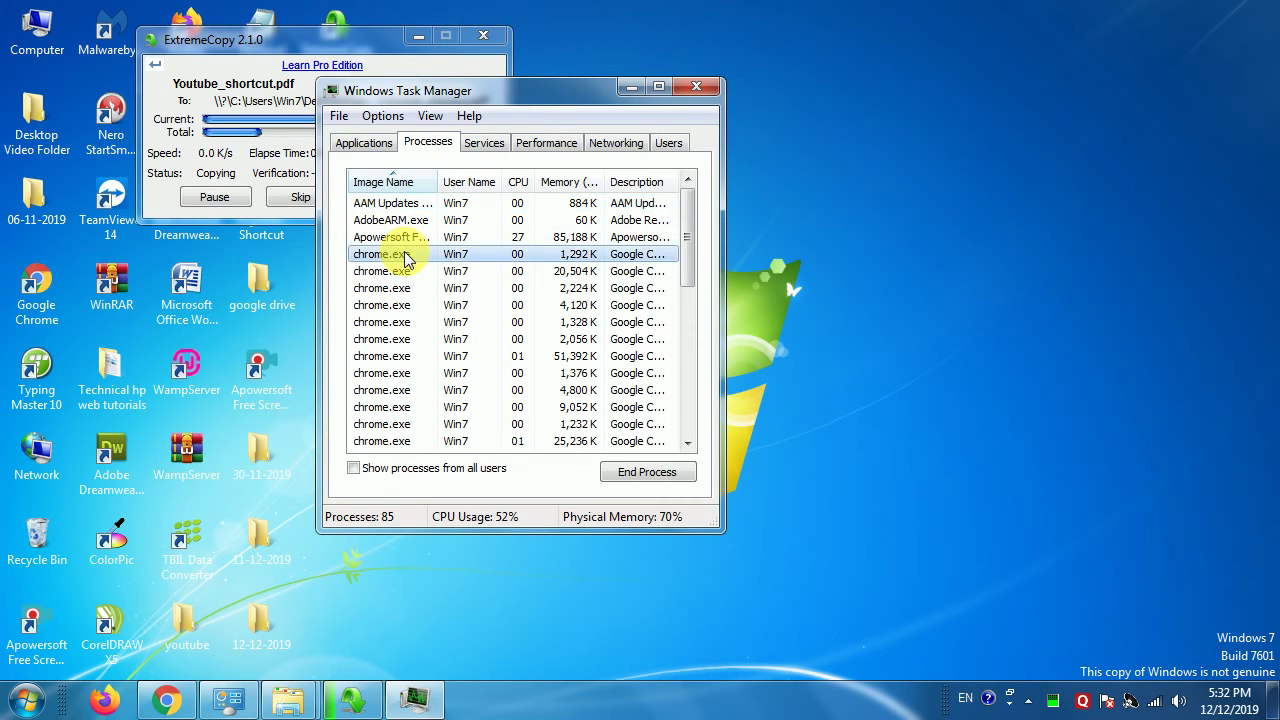
{"action": "scroll", "coordinate": [405, 256], "scroll_direction": "down", "scroll_amount": 8}
{"action": "left_click", "coordinate": [405, 256]}
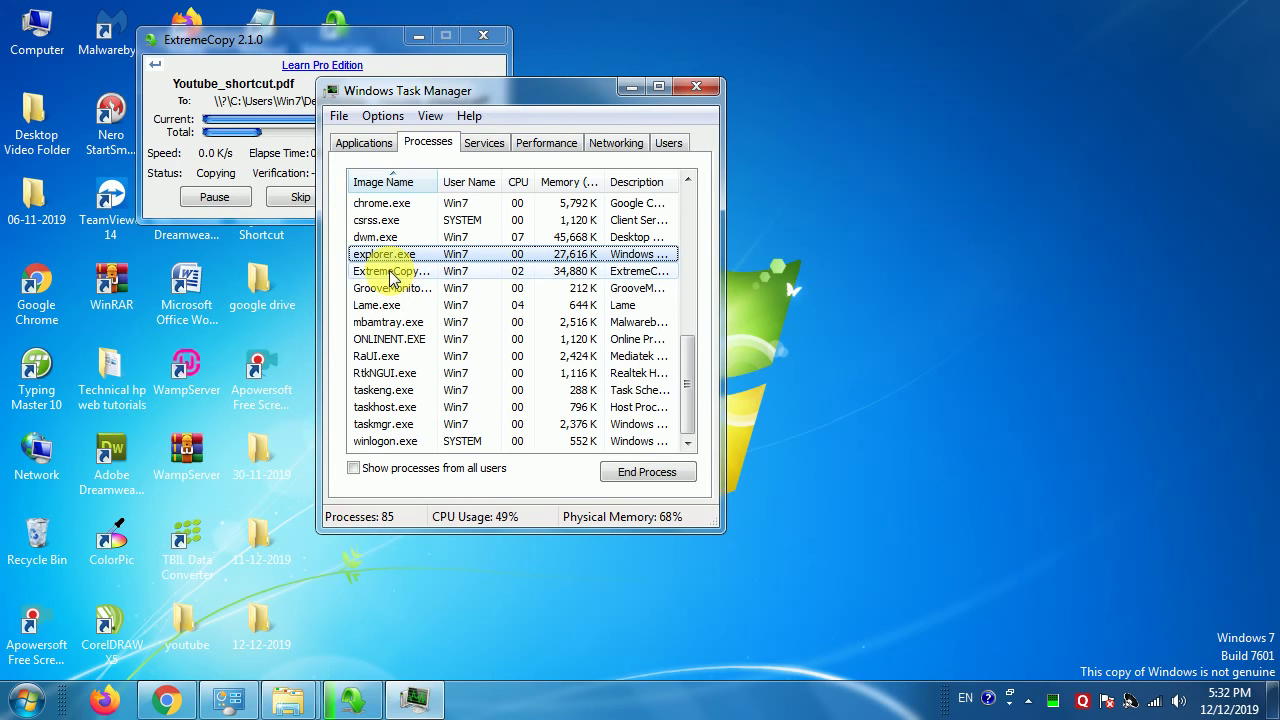
{"action": "right_click", "coordinate": [392, 278]}
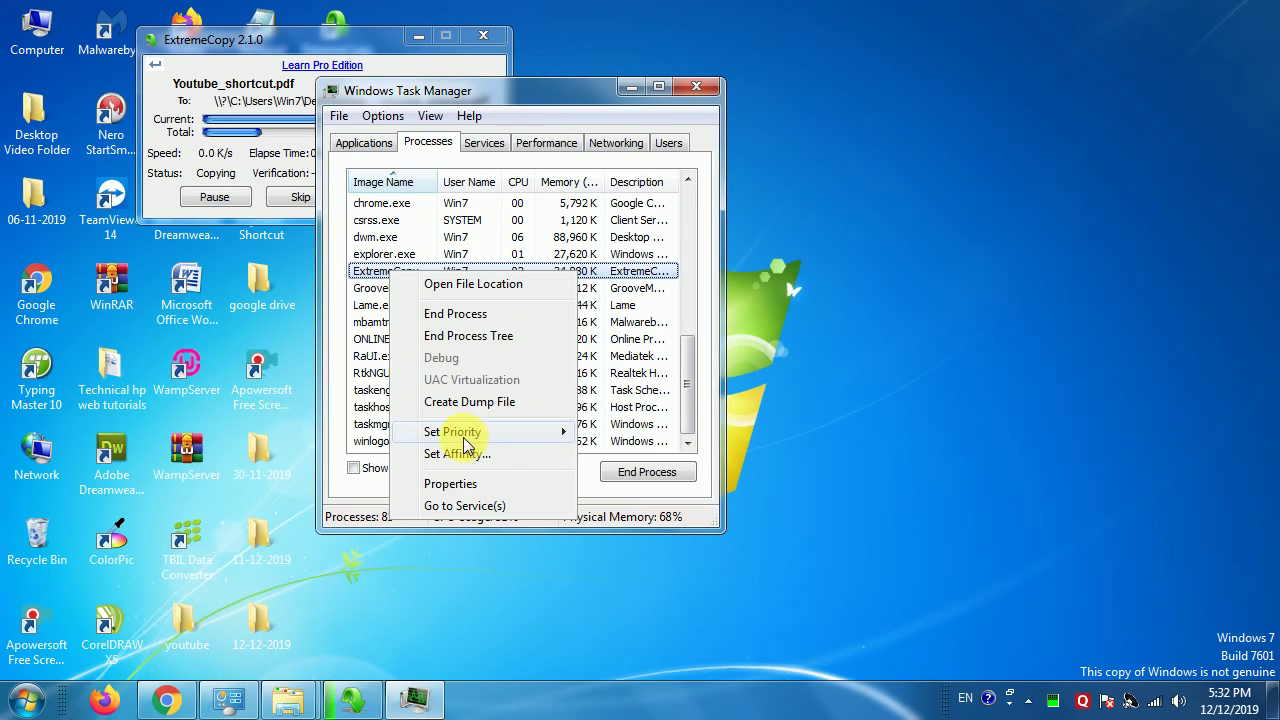
{"action": "mouse_move", "coordinate": [458, 433]}
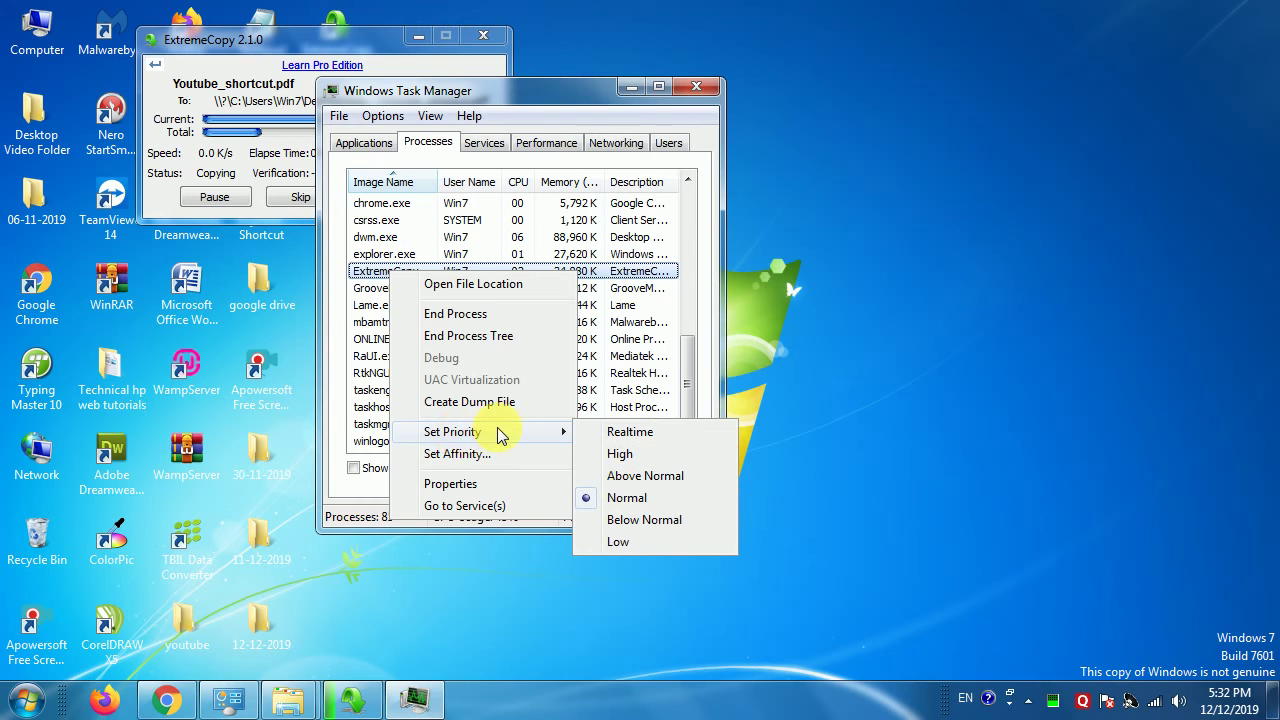
{"action": "left_click", "coordinate": [621, 457]}
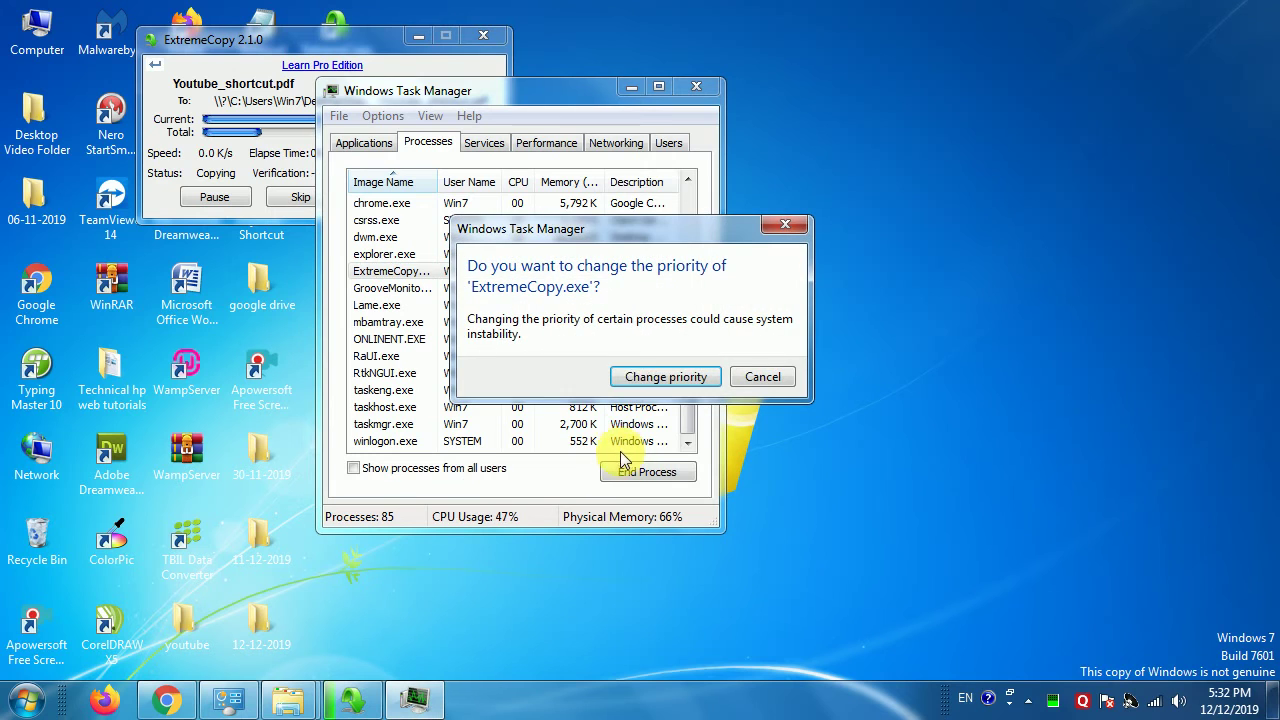
{"action": "left_click", "coordinate": [677, 377]}
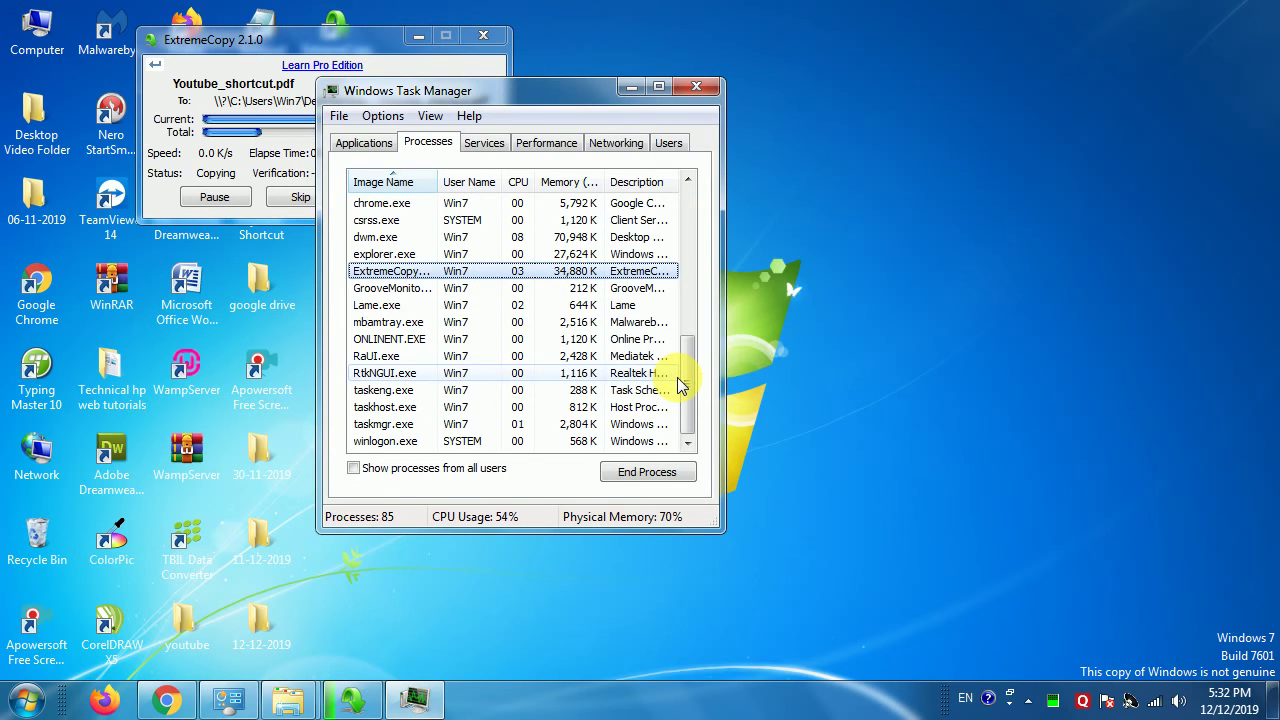
{"action": "left_click", "coordinate": [705, 90]}
Refresh the desktop and move the ExtremeCopy progress window clear of the desktop icons.
{"action": "right_click", "coordinate": [666, 70]}
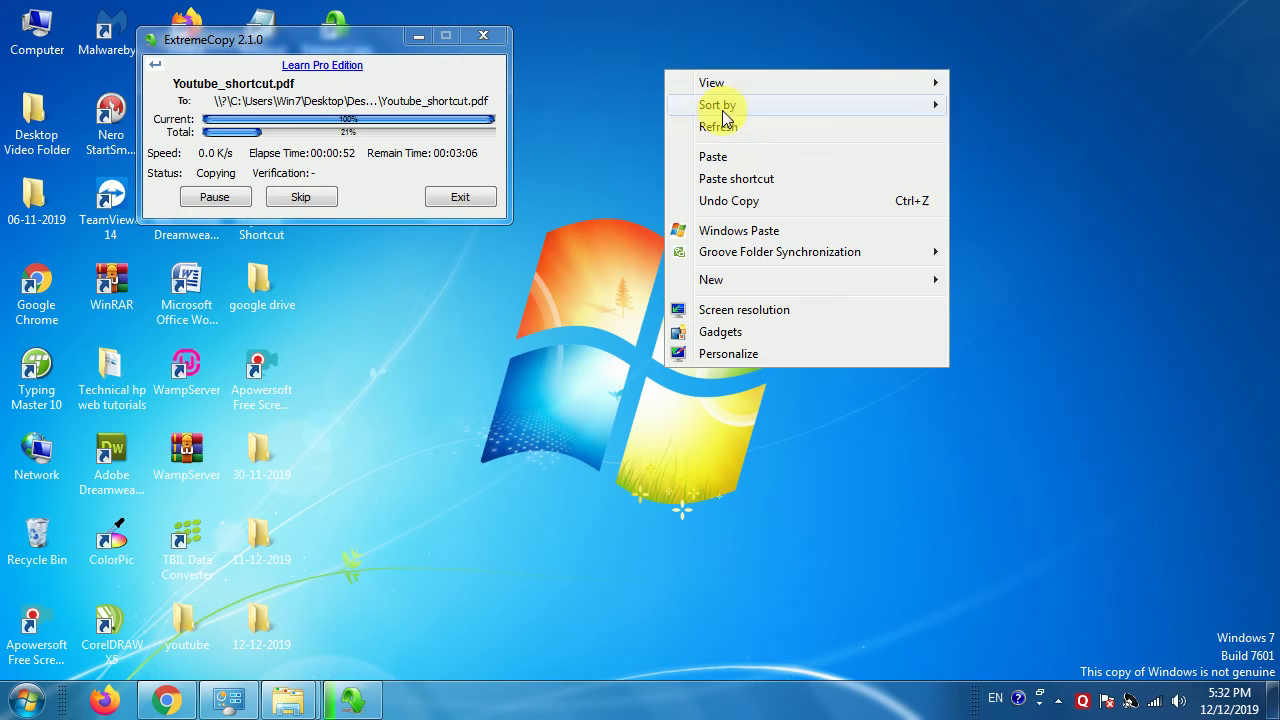
{"action": "left_click", "coordinate": [744, 130]}
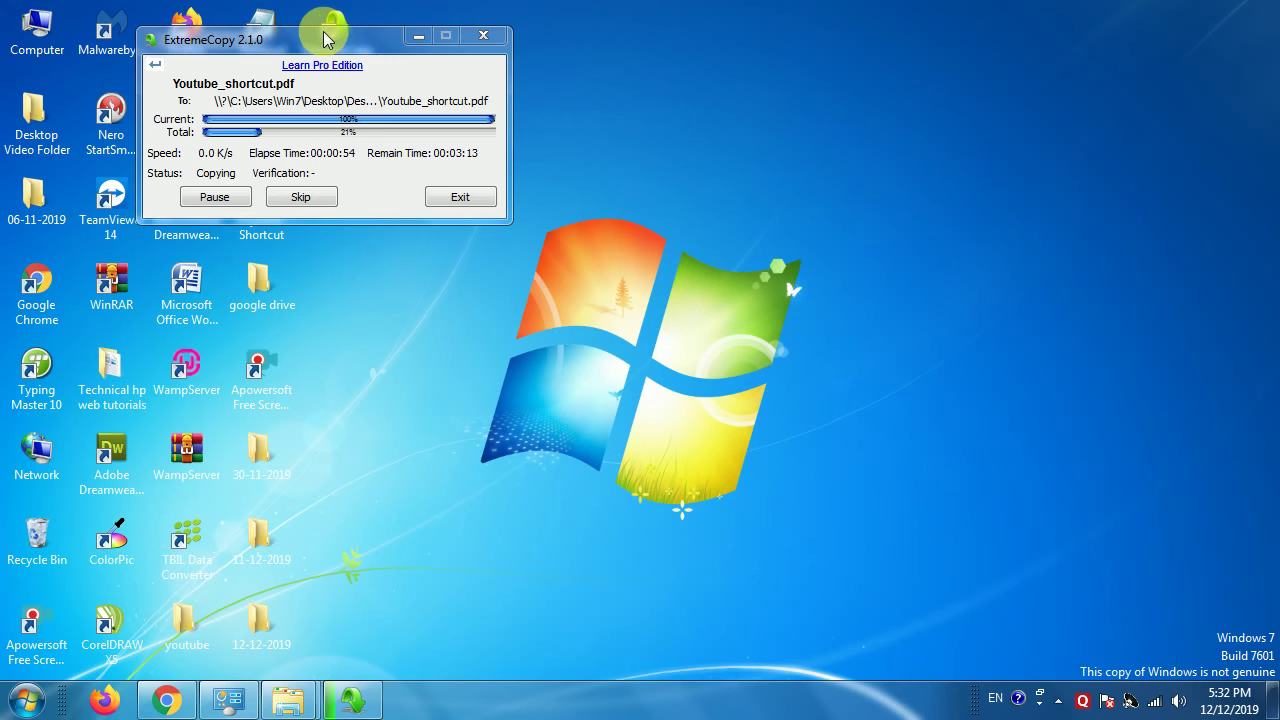
{"action": "left_click_drag", "start_coordinate": [323, 33], "coordinate": [570, 47]}
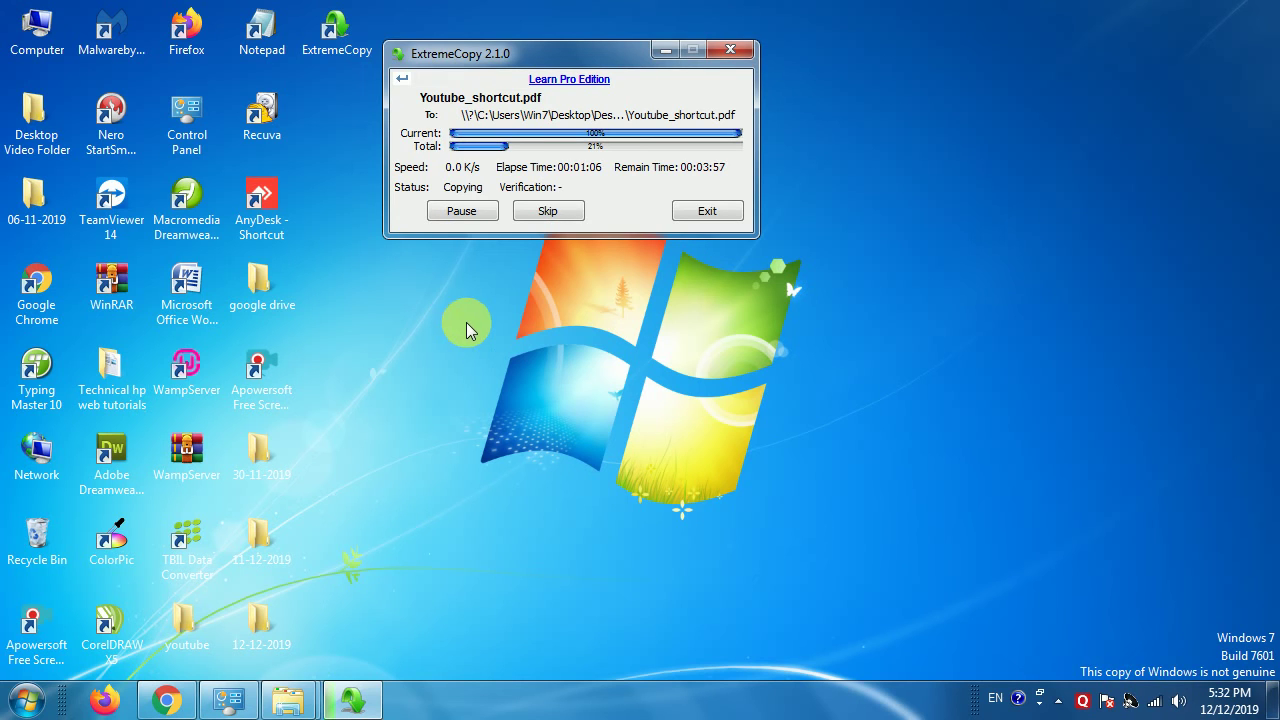
{"action": "right_click", "coordinate": [444, 298]}
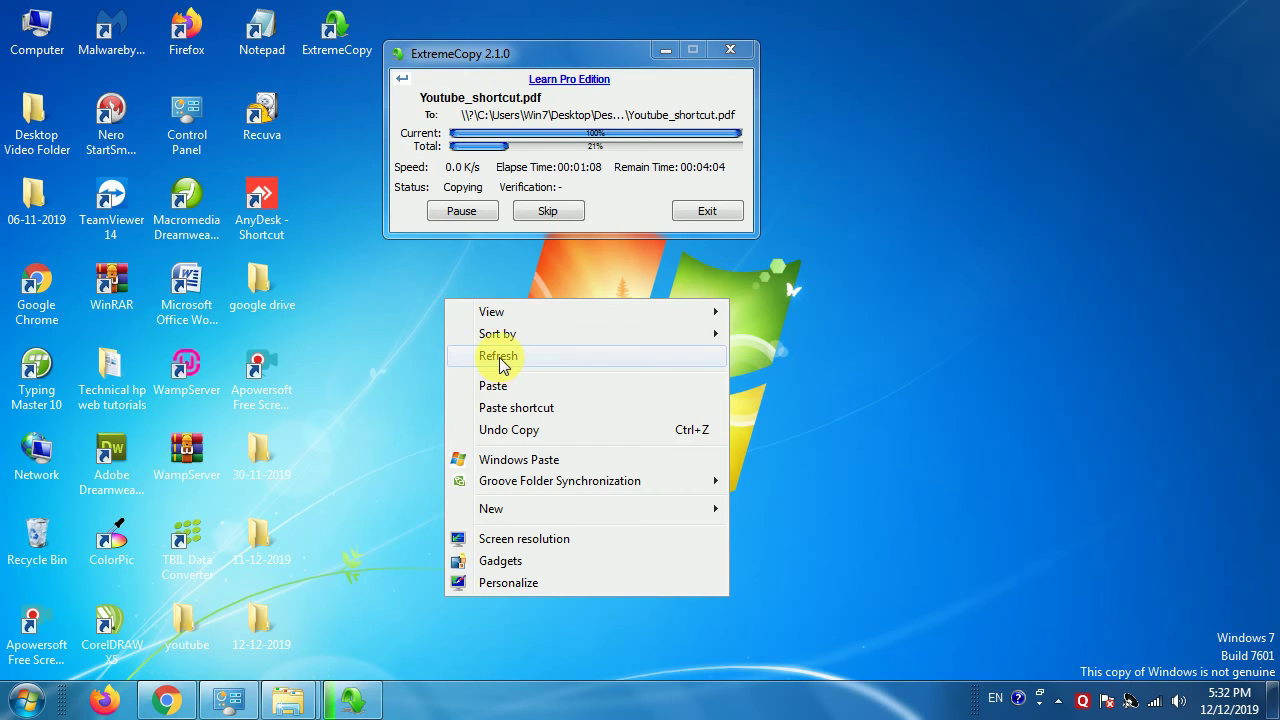
{"action": "left_click", "coordinate": [493, 354]}
{"action": "right_click", "coordinate": [406, 285]}
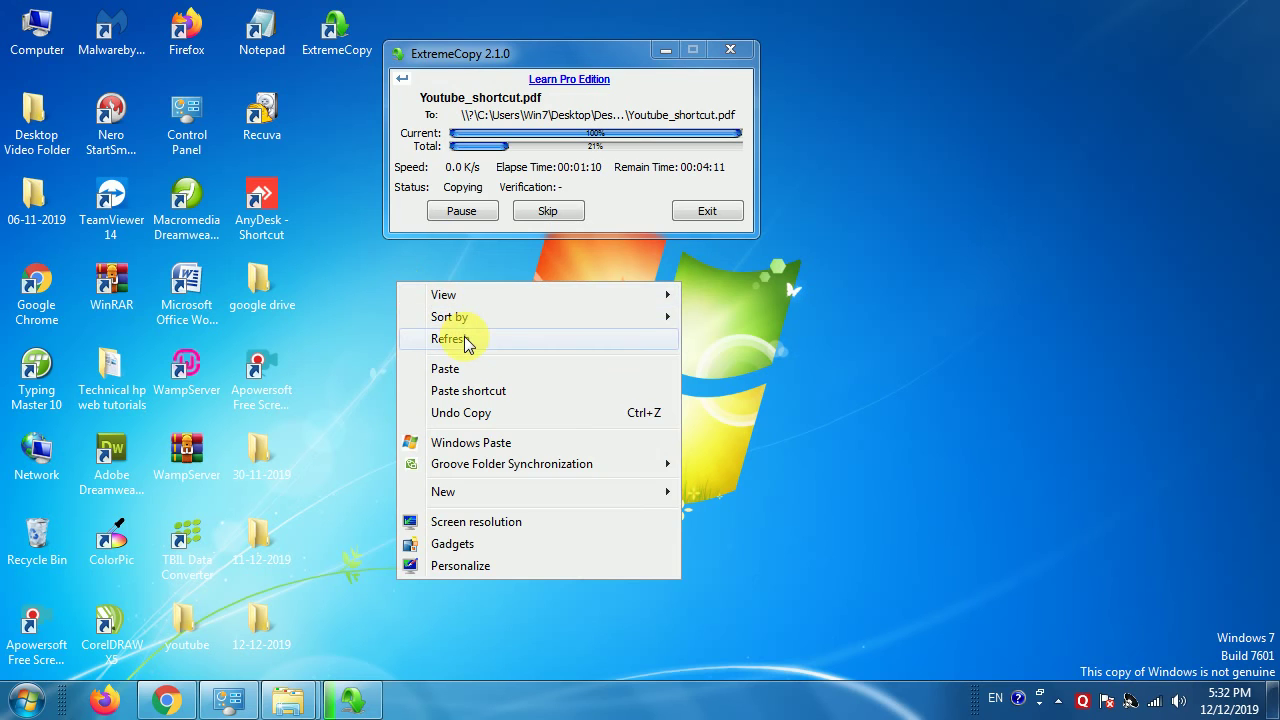
{"action": "left_click", "coordinate": [464, 336]}
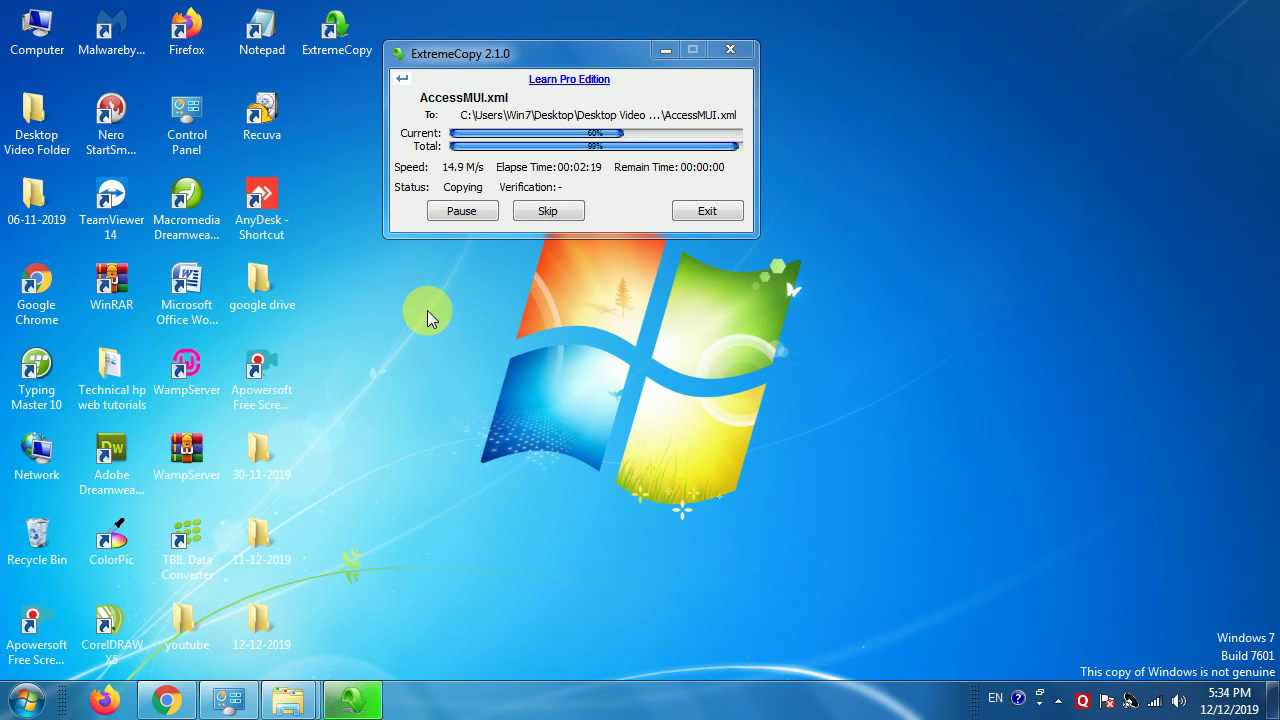
{"action": "right_click", "coordinate": [444, 143]}
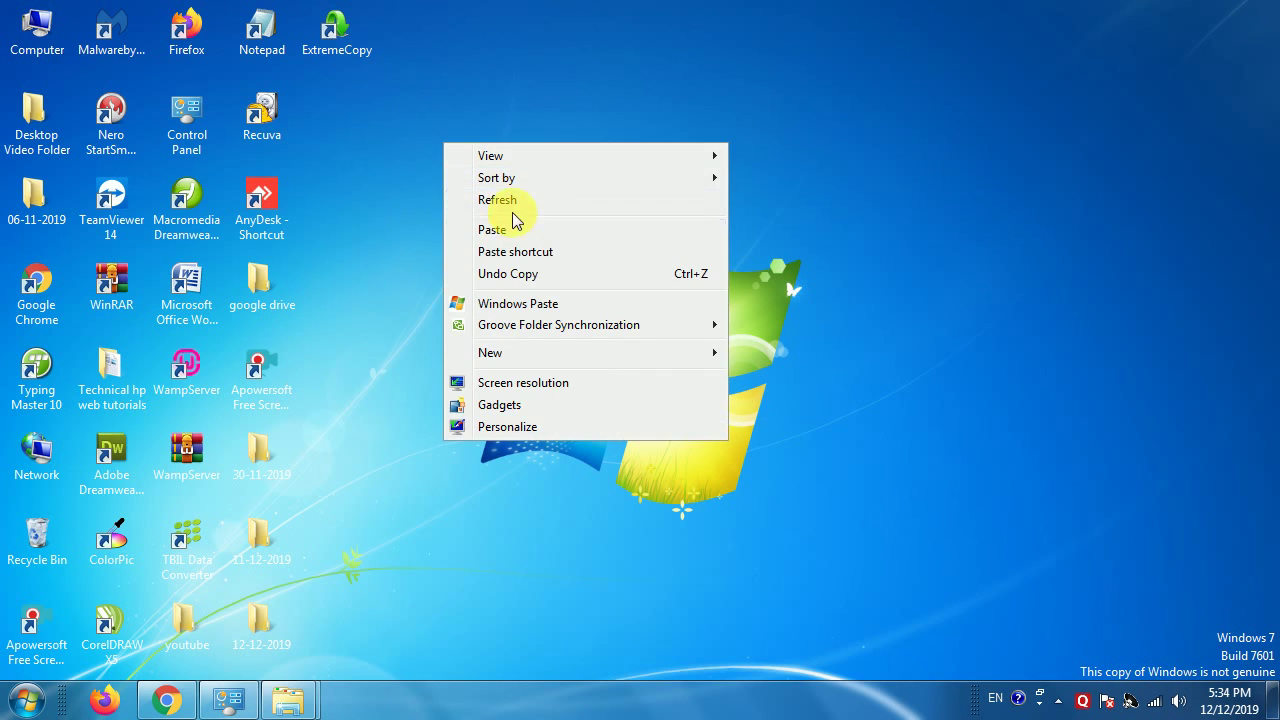
{"action": "left_click", "coordinate": [510, 206]}
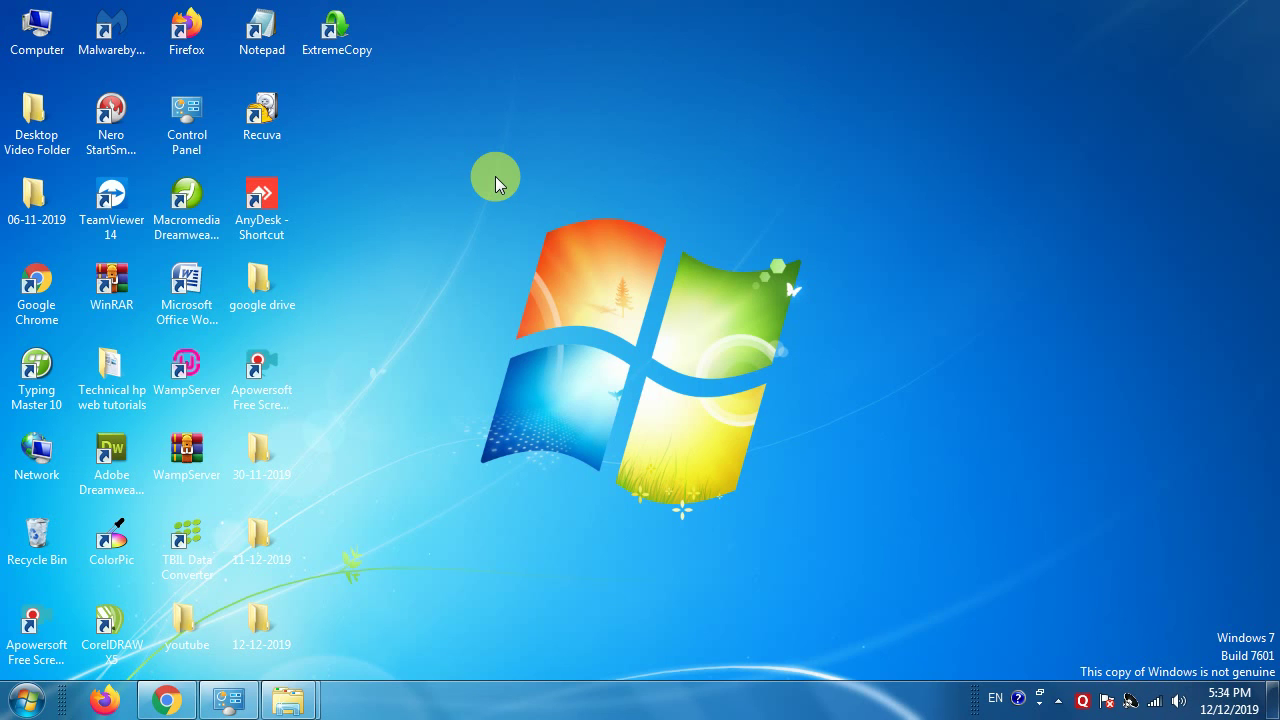
{"action": "right_click", "coordinate": [471, 124]}
{"action": "left_click", "coordinate": [538, 178]}
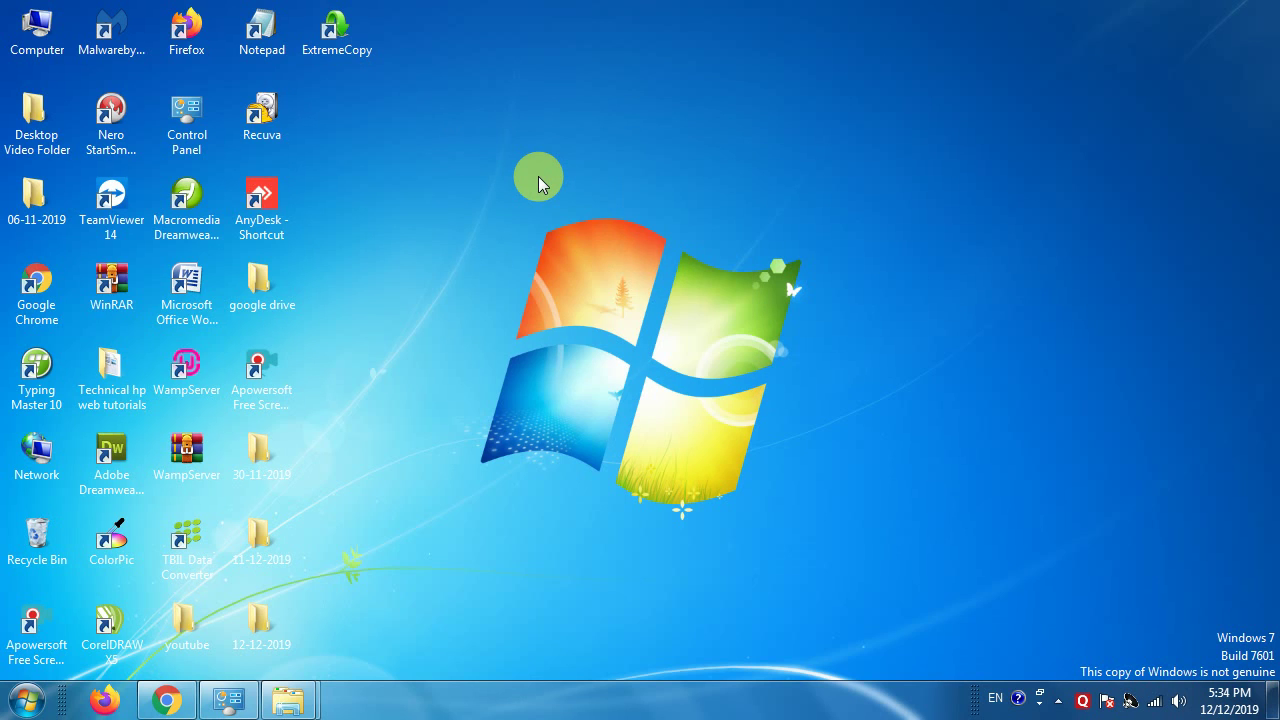